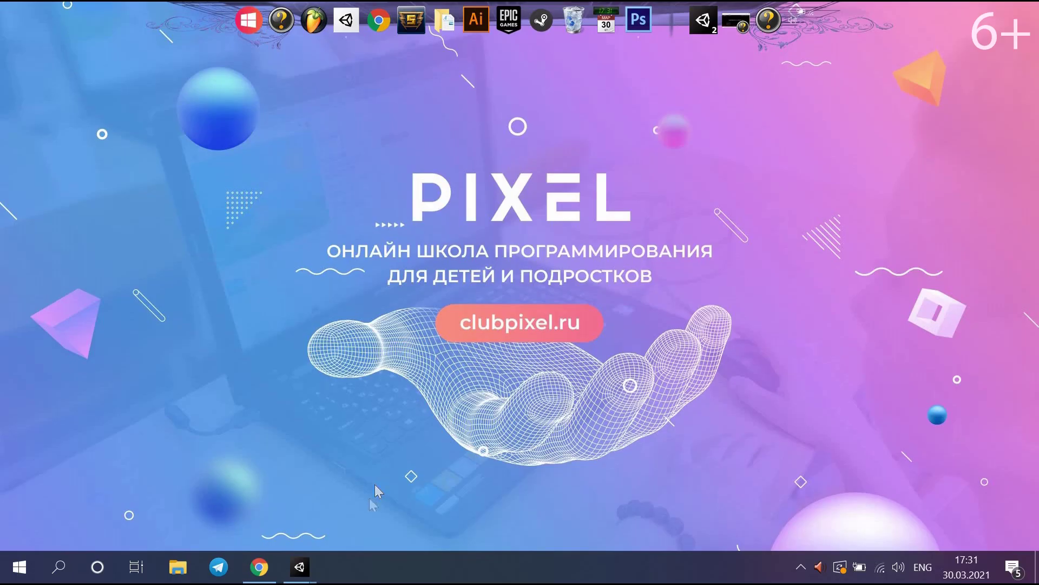
- Bring the Unity editor window showing SampleScene to the front from the taskbar
left_click(302, 566)
left_click(371, 533)
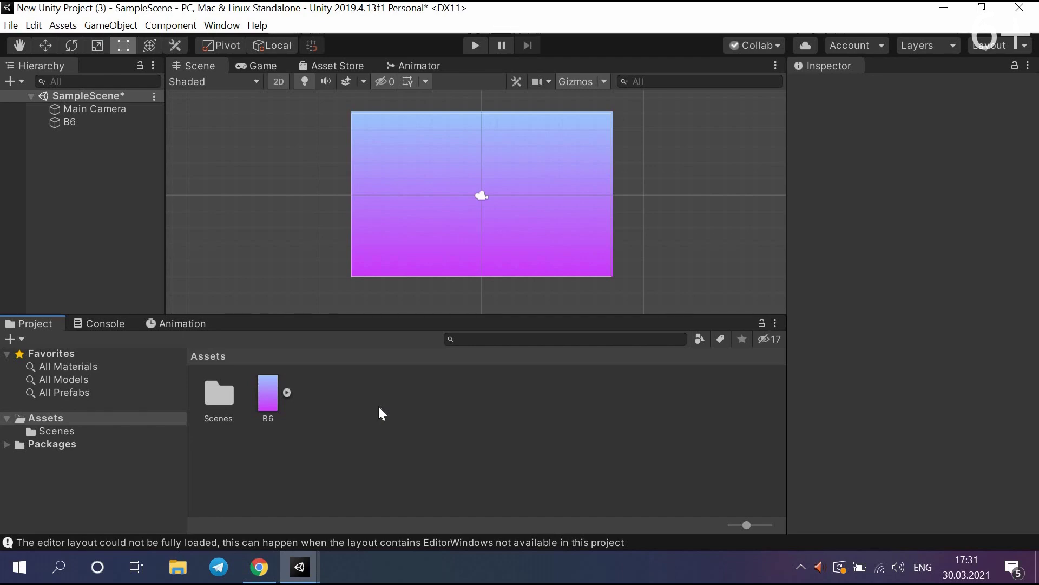
- Create a UI Canvas from the Hierarchy's + menu and frame it in the Scene view
left_click(22, 83)
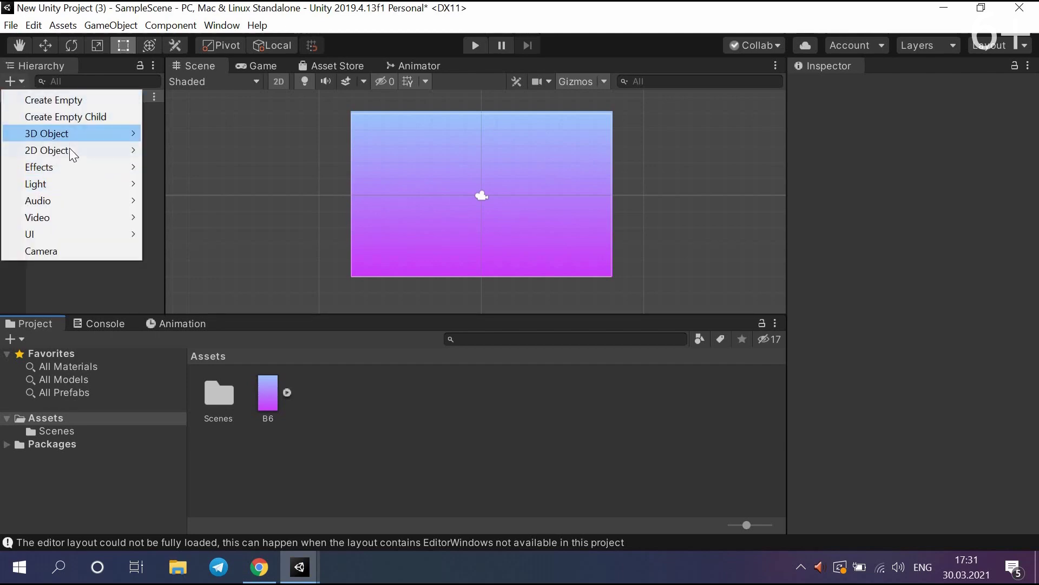
mouse_move(74, 234)
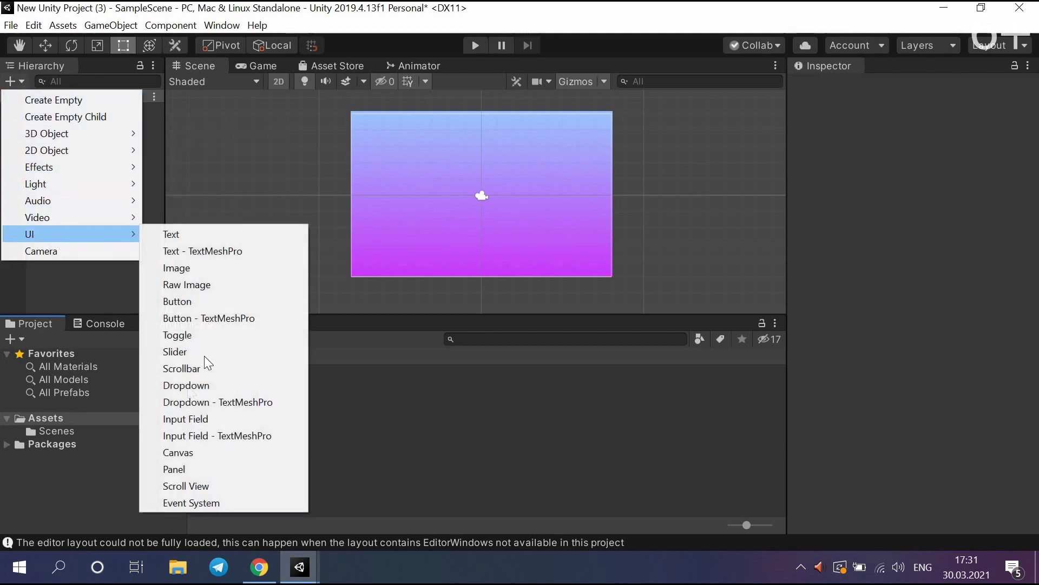
left_click(185, 452)
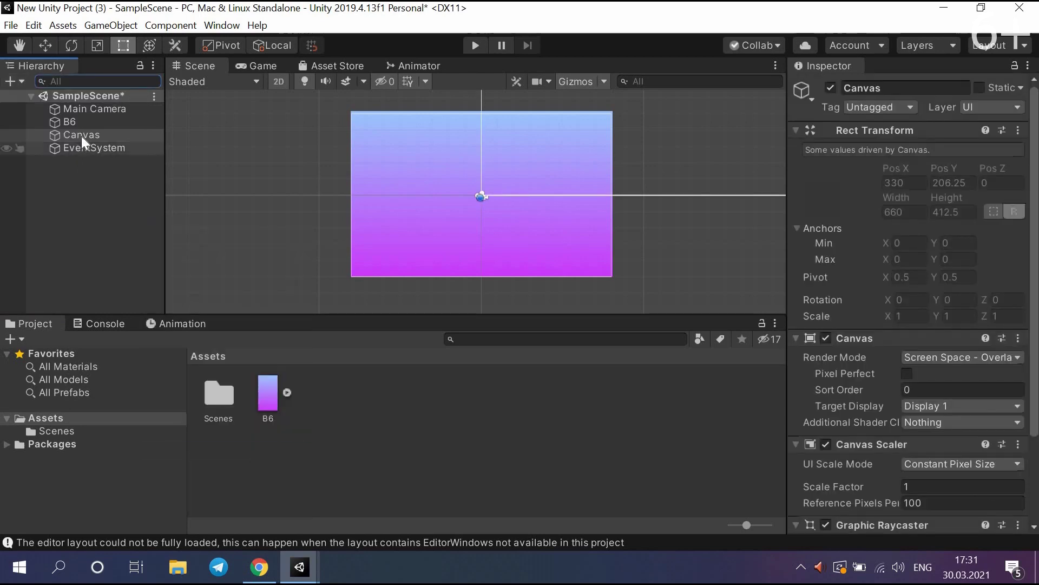
double_click(81, 135)
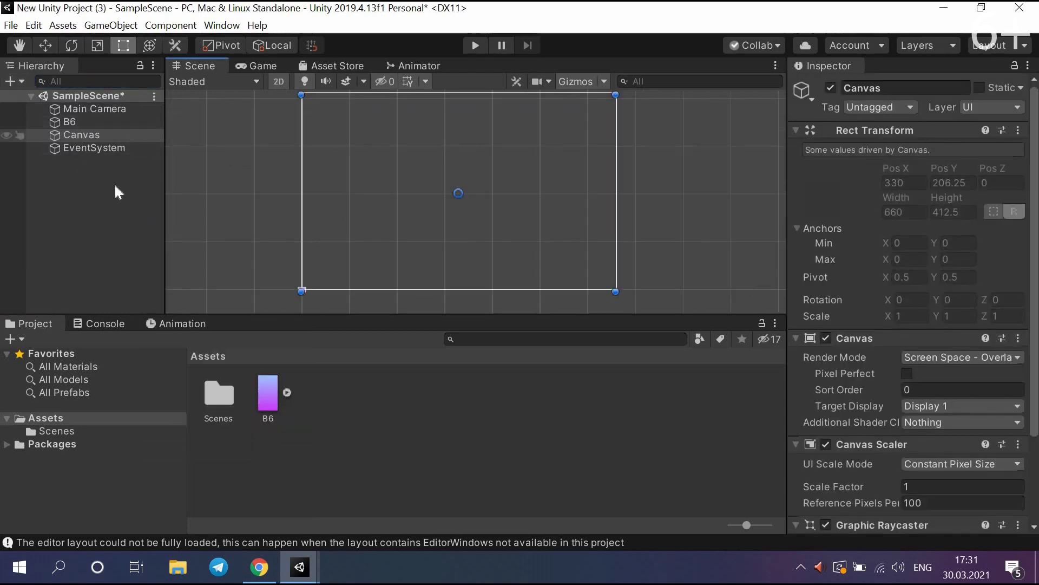
- Add a Text element under the Canvas and enlarge its box to about 255 × 98
right_click(76, 136)
mouse_move(162, 393)
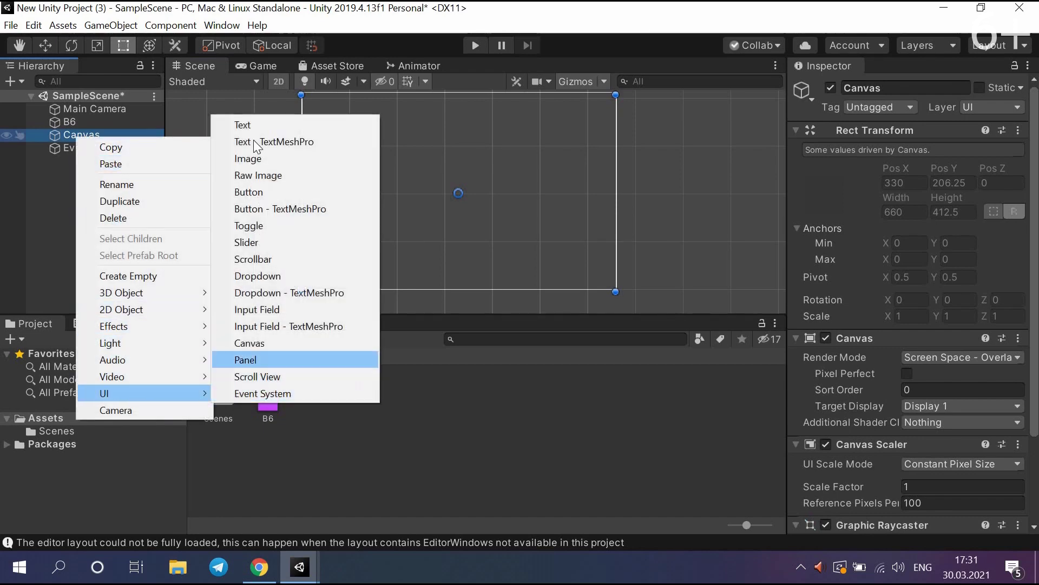
left_click(254, 126)
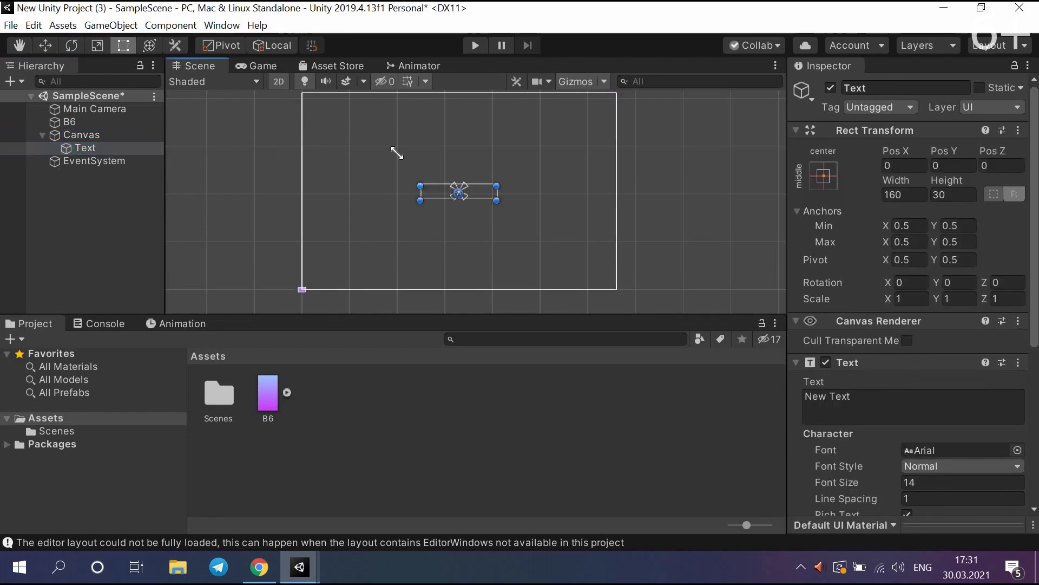
left_click_drag(420, 186, 396, 151)
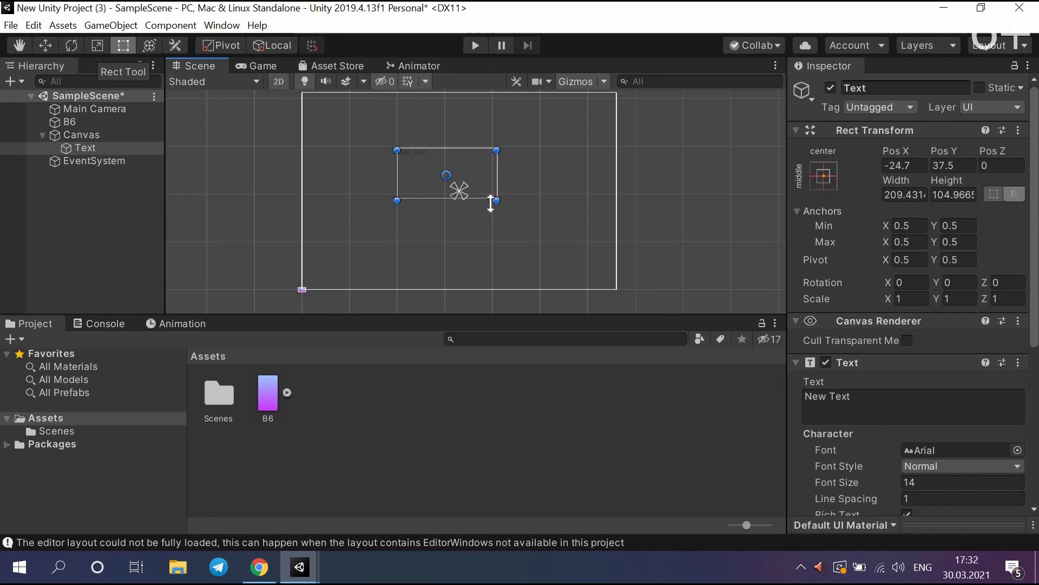
left_click_drag(495, 200, 518, 197)
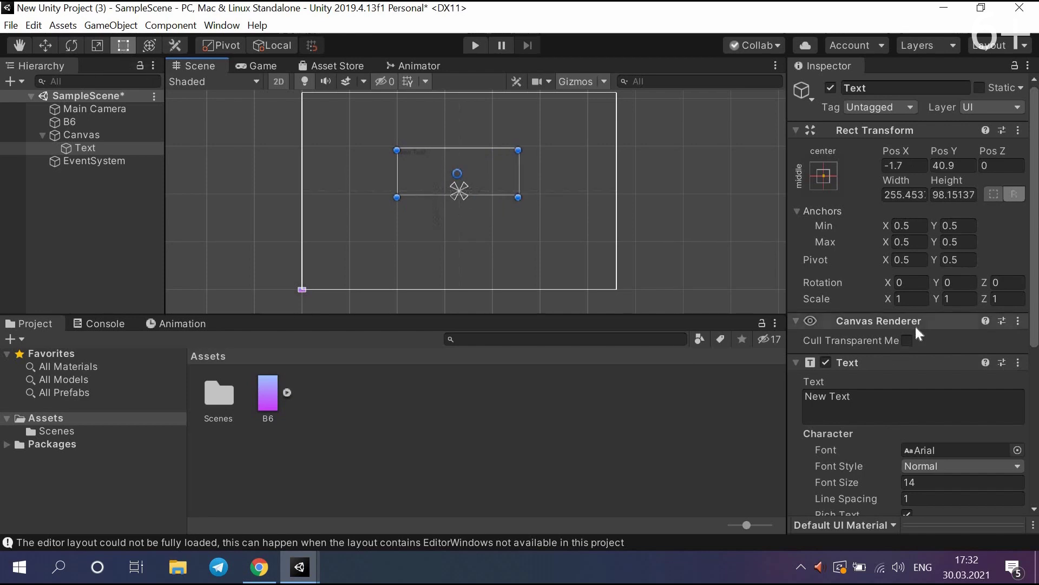
- Set the text alignment to center horizontally and middle vertically
scroll(919, 334, "down", 5)
left_click(927, 286)
left_click(983, 286)
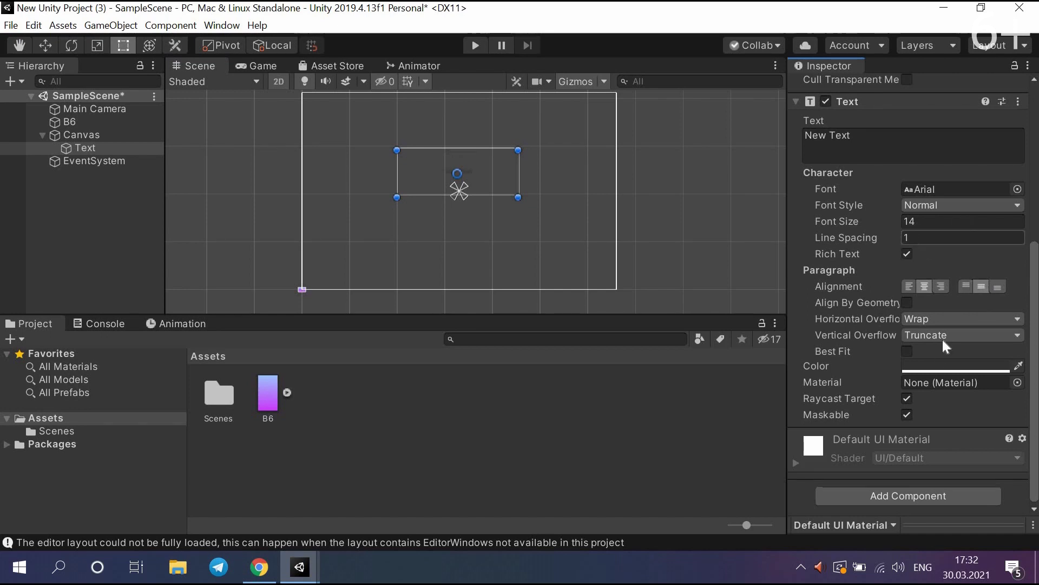
- Make the text colour black and its font size 52
left_click(954, 367)
left_click_drag(524, 250, 528, 268)
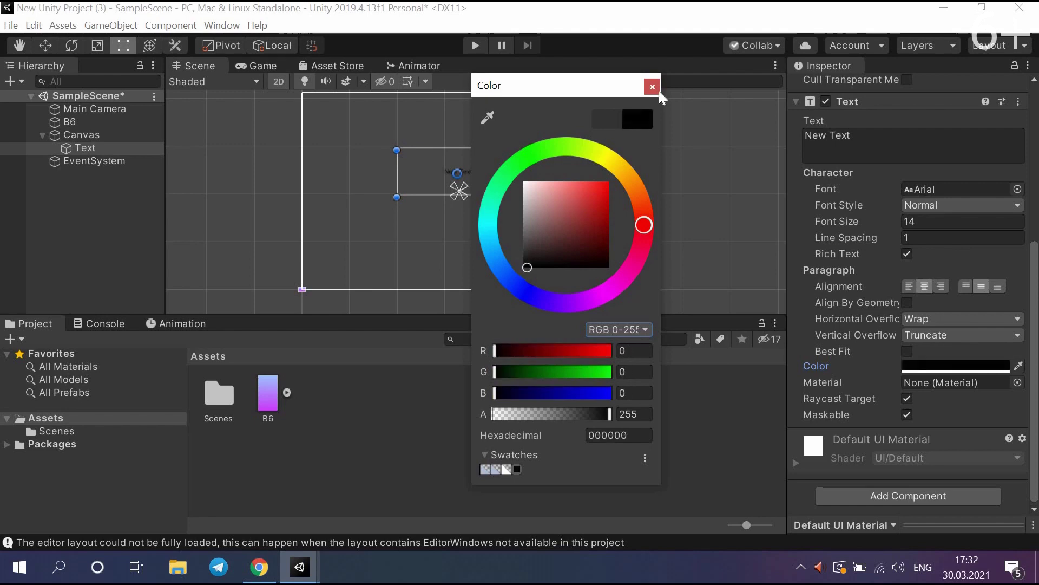
left_click(674, 141)
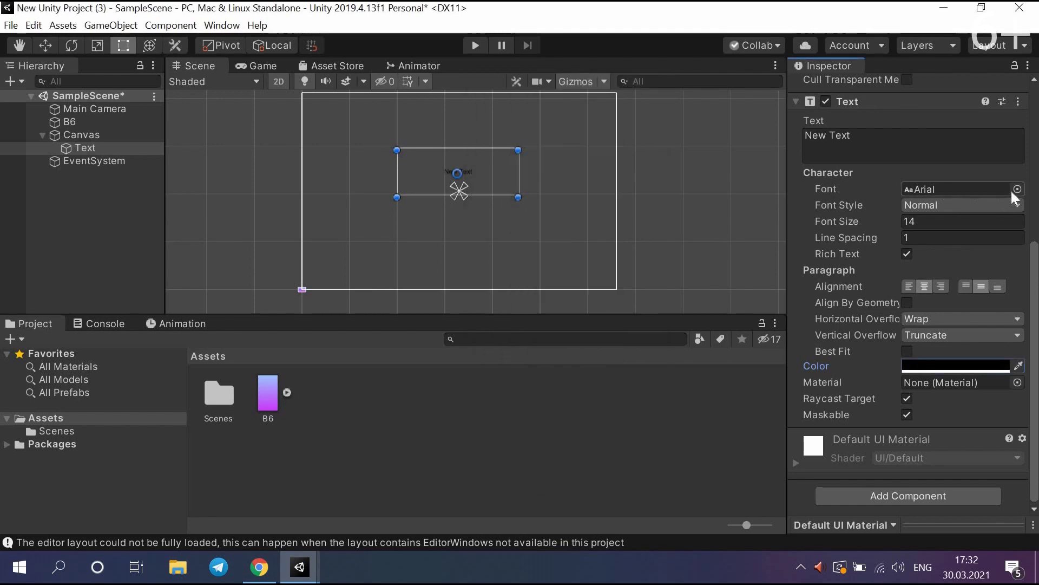
left_click(908, 220)
type("51")
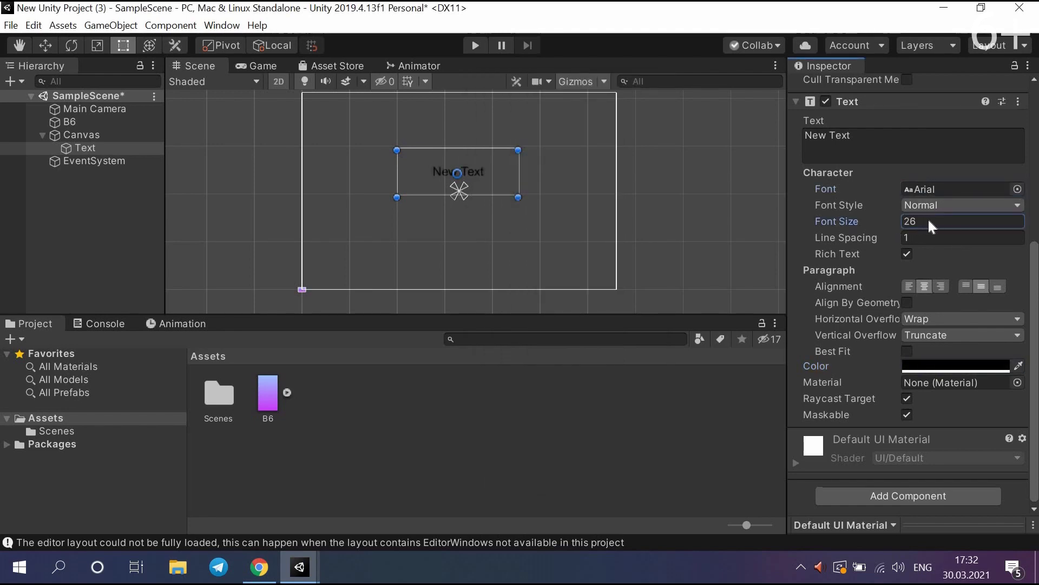
key("BackSpace")
type("2")
- Change the text content to '0' and check it in the Game view
left_click(877, 142)
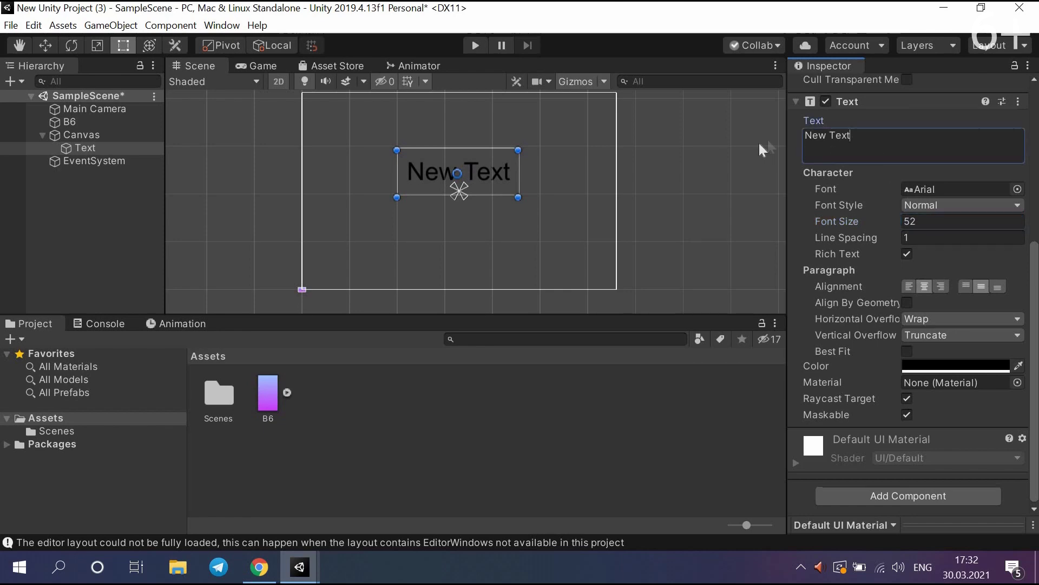
type("0")
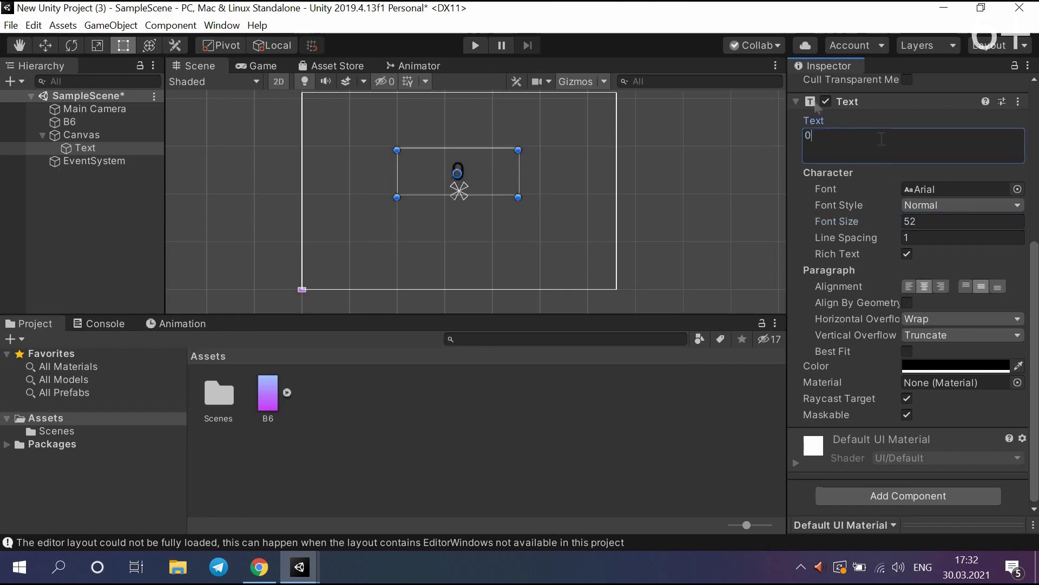
left_click(258, 66)
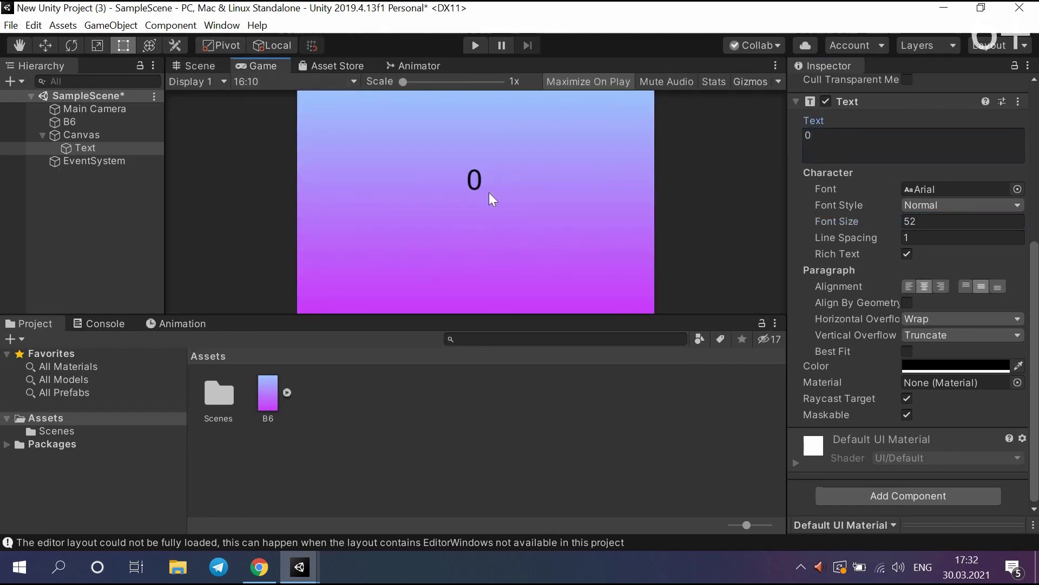
left_click(181, 70)
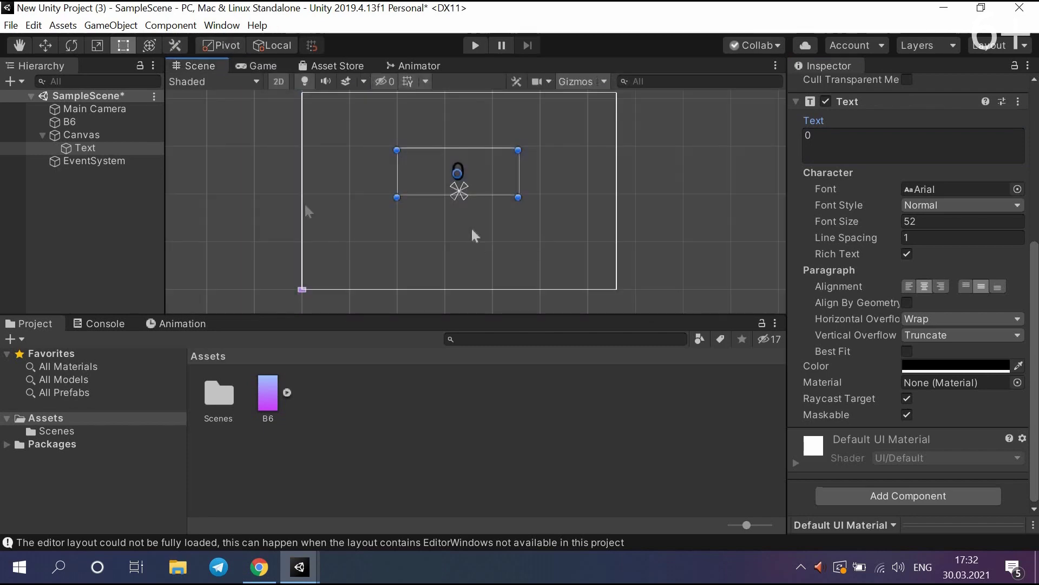
left_click(82, 133)
right_click(81, 135)
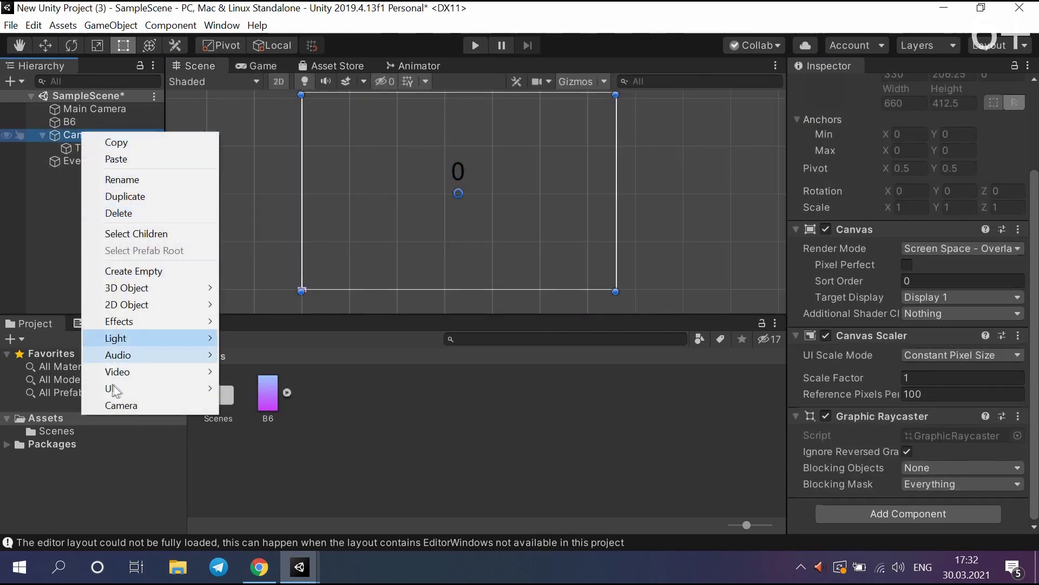
- Add a Button under the Canvas and move it to the lower left below the score
mouse_move(214, 390)
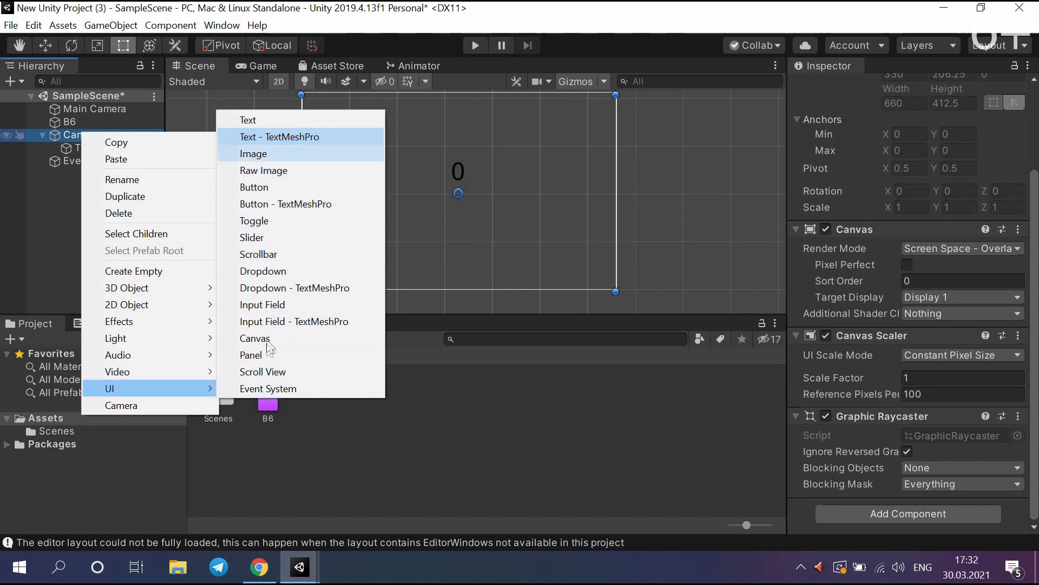
left_click(255, 188)
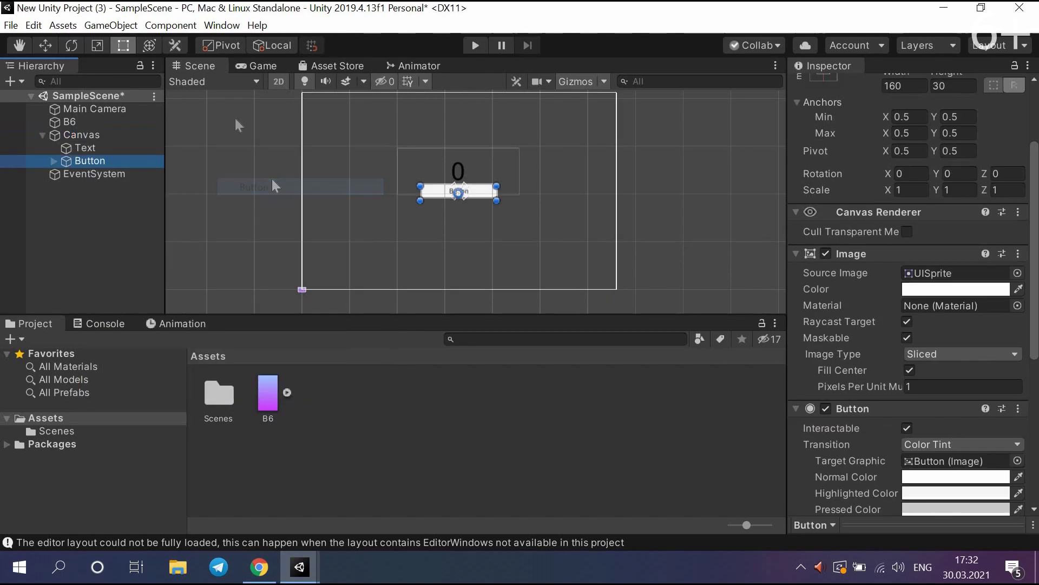
key("w")
left_click_drag(462, 181, 365, 230)
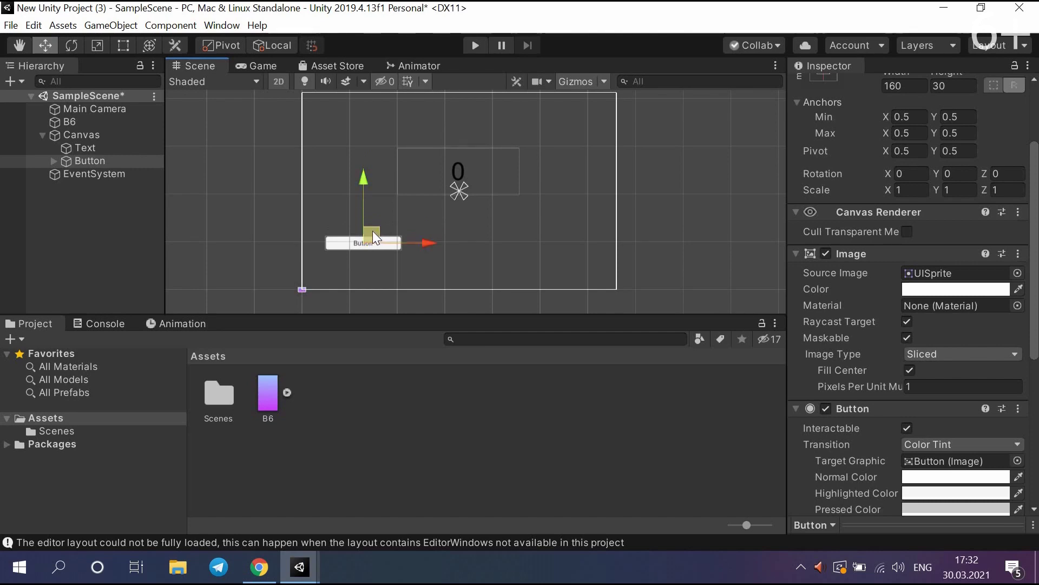
- Duplicate the button twice and space Button (1) and Button (2) in a row to the right
key("ctrl+d")
key("ctrl+d")
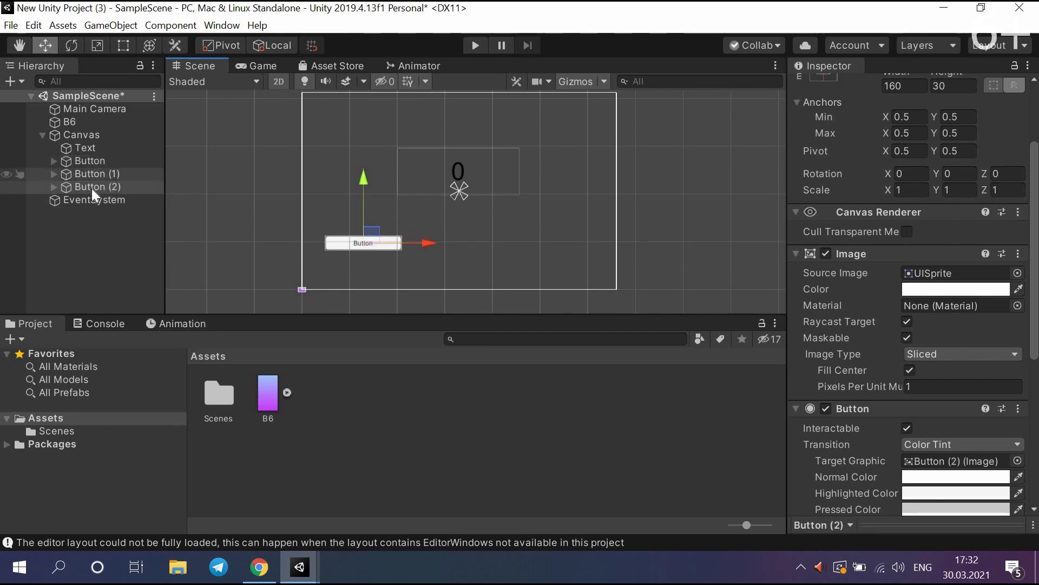
left_click_drag(429, 245, 613, 245)
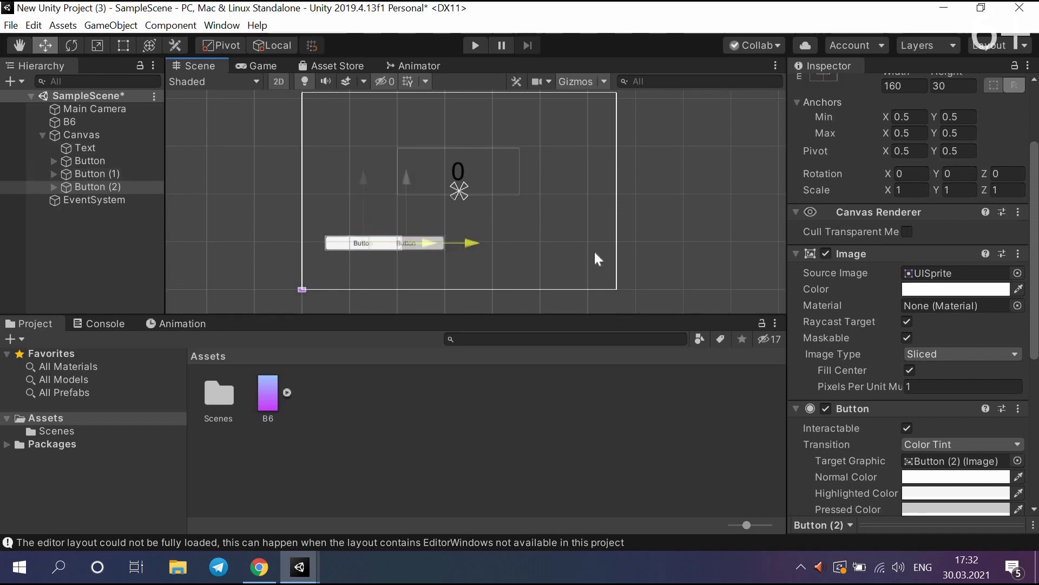
left_click(88, 174)
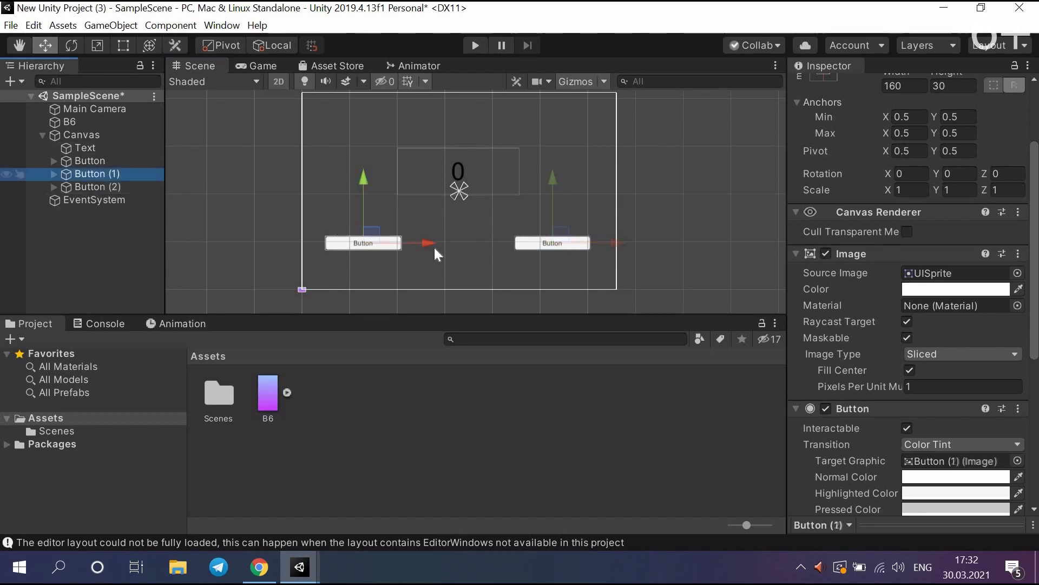
left_click_drag(434, 244, 528, 251)
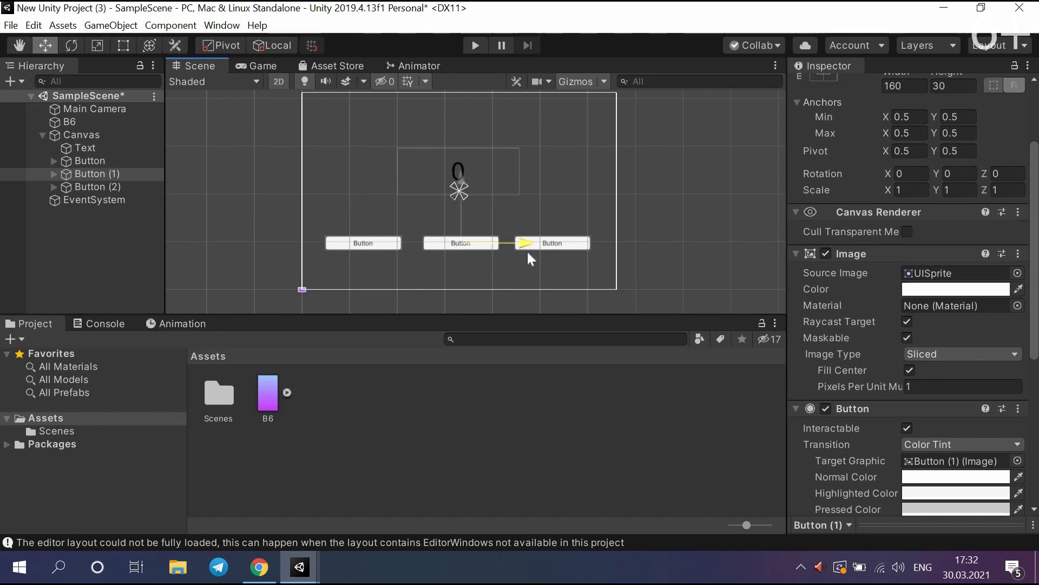
left_click(52, 162)
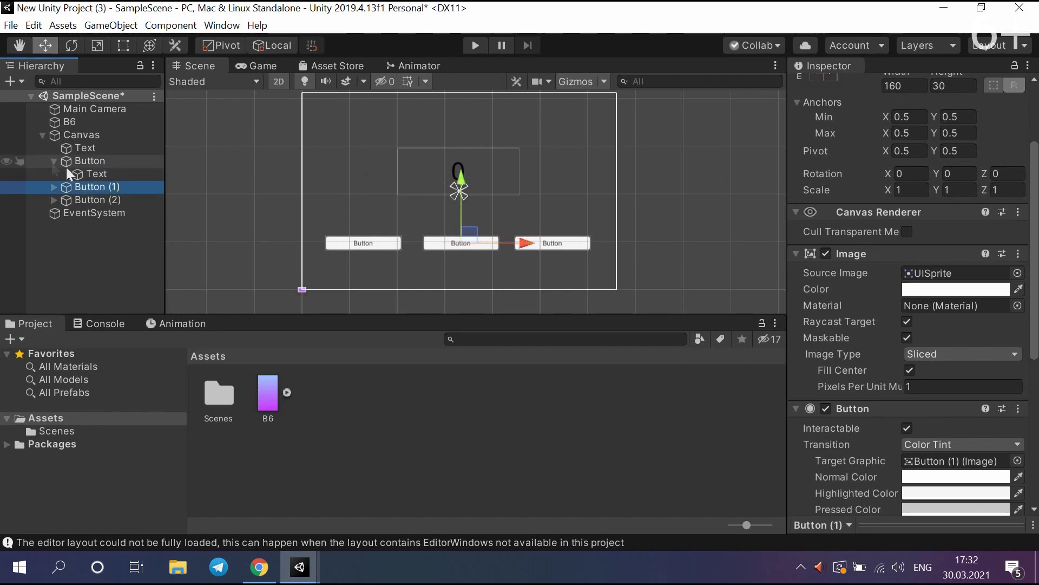
- Rename the first button to Plus
left_click(92, 164)
right_click(92, 164)
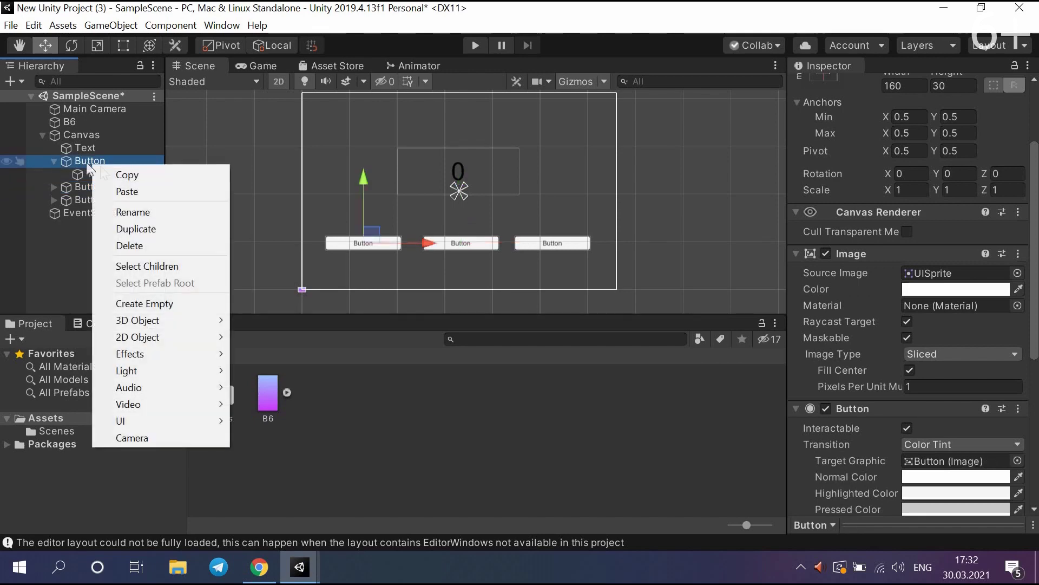
right_click(85, 166)
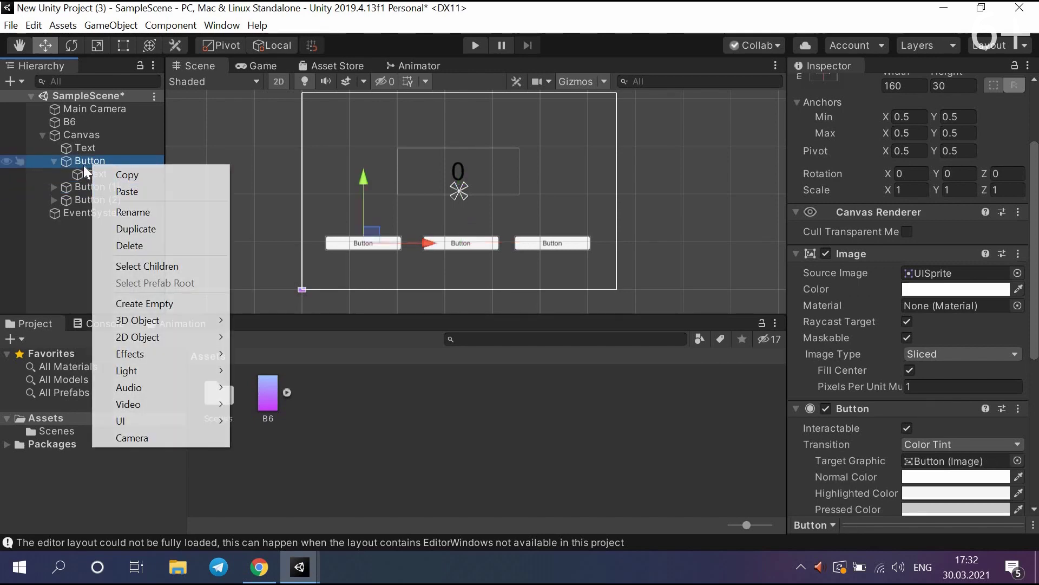
left_click(114, 212)
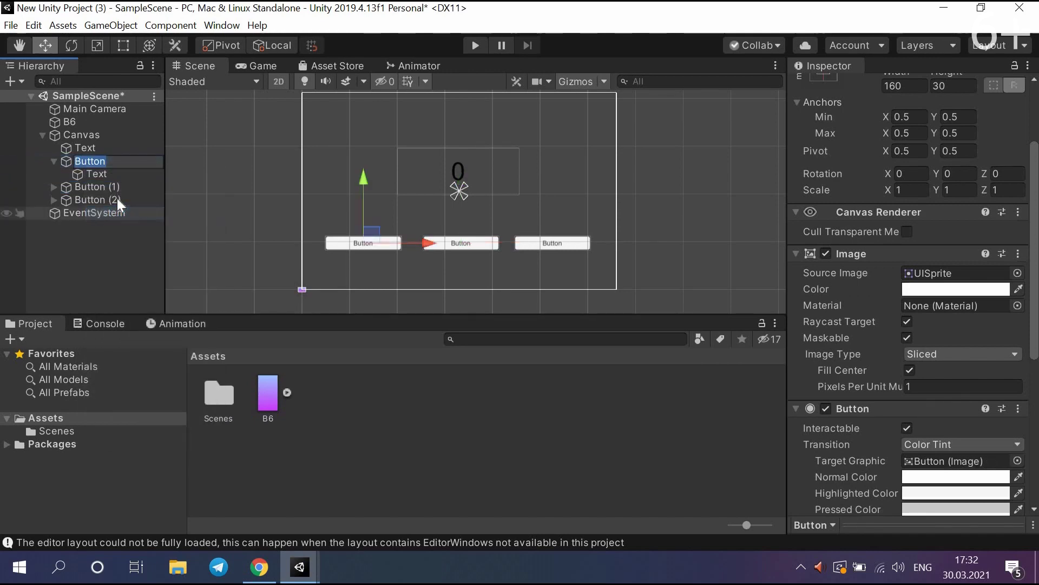
type("Plus")
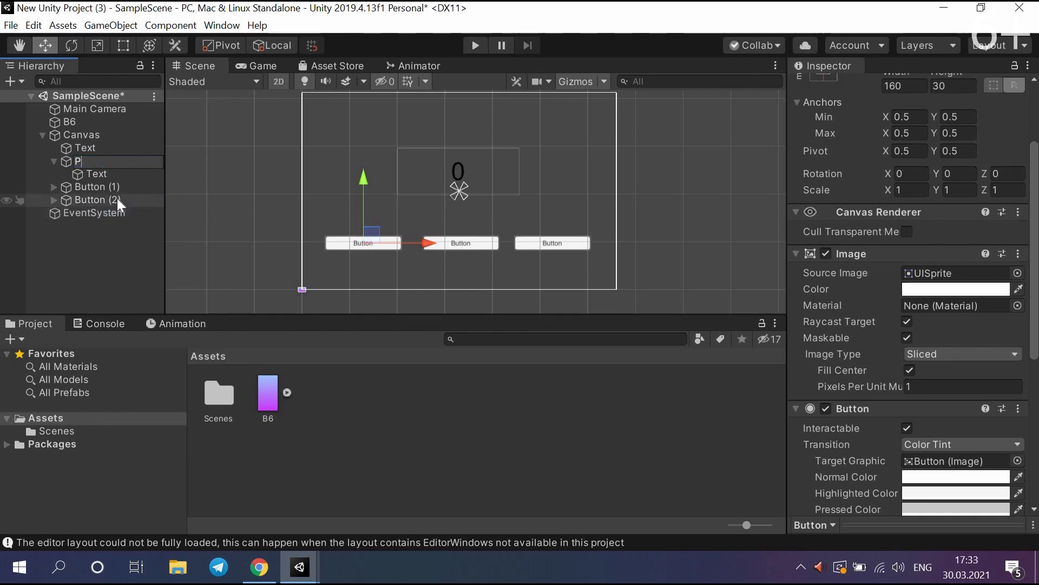
key("Return")
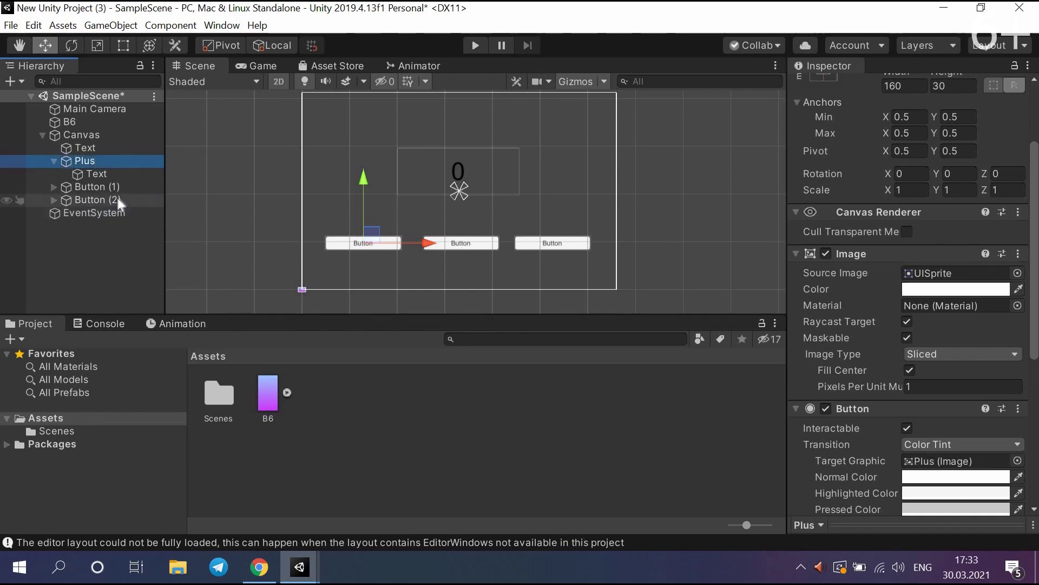
- Rename the other two buttons to Save and Load
right_click(70, 187)
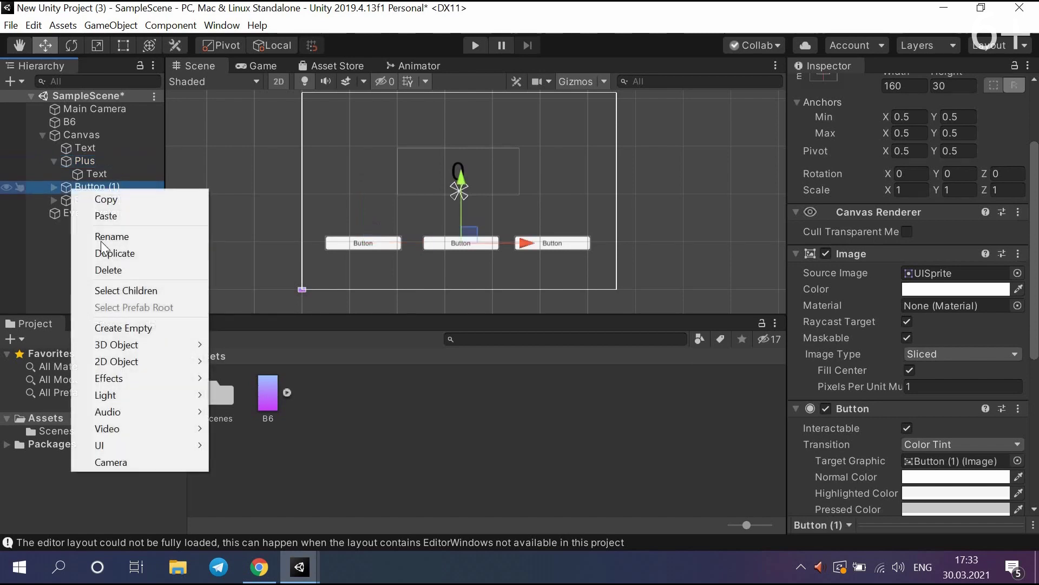
left_click(102, 235)
type("Save")
key("Return")
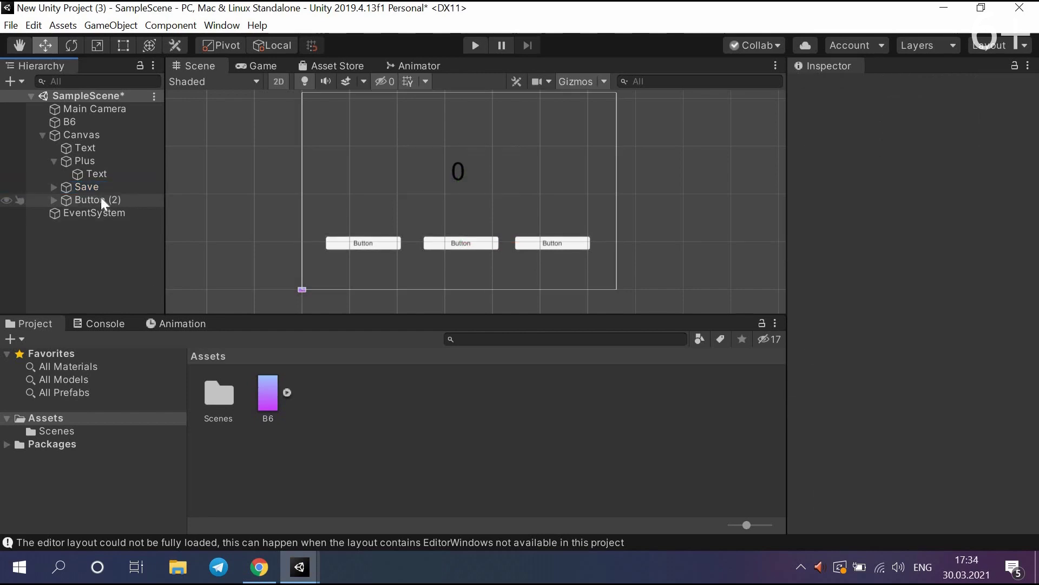
left_click(103, 200)
right_click(105, 199)
left_click(128, 244)
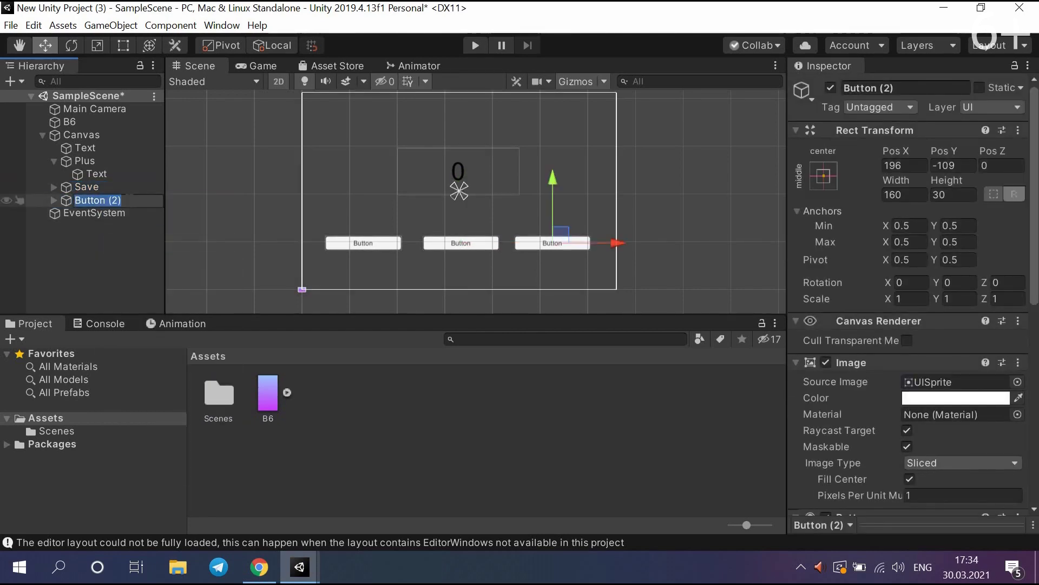
type("Load")
key("Return")
- Set the Plus button's label text to '+' and adjust its font size
left_click(54, 200)
left_click(54, 186)
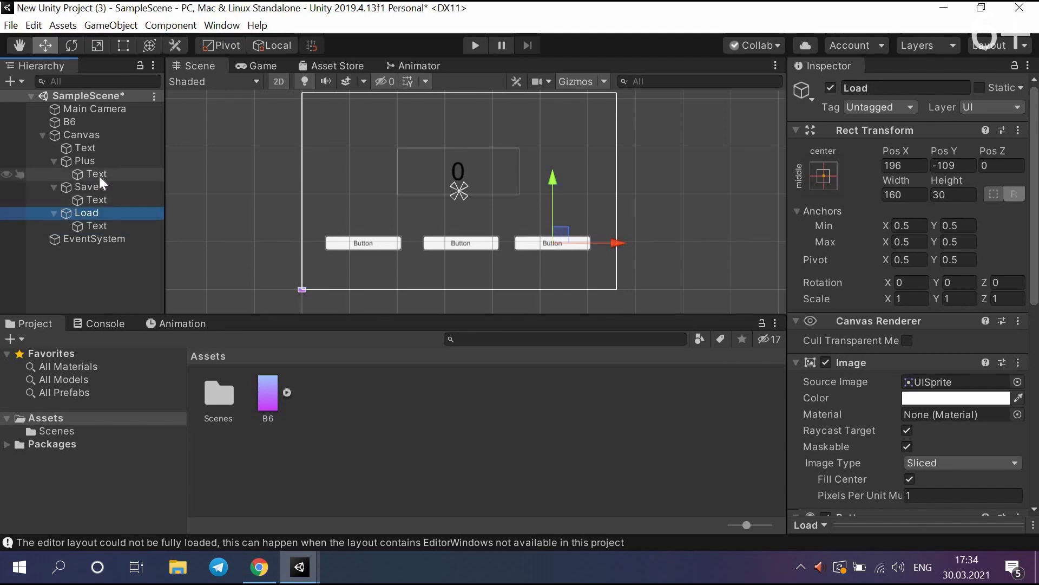
left_click(99, 176)
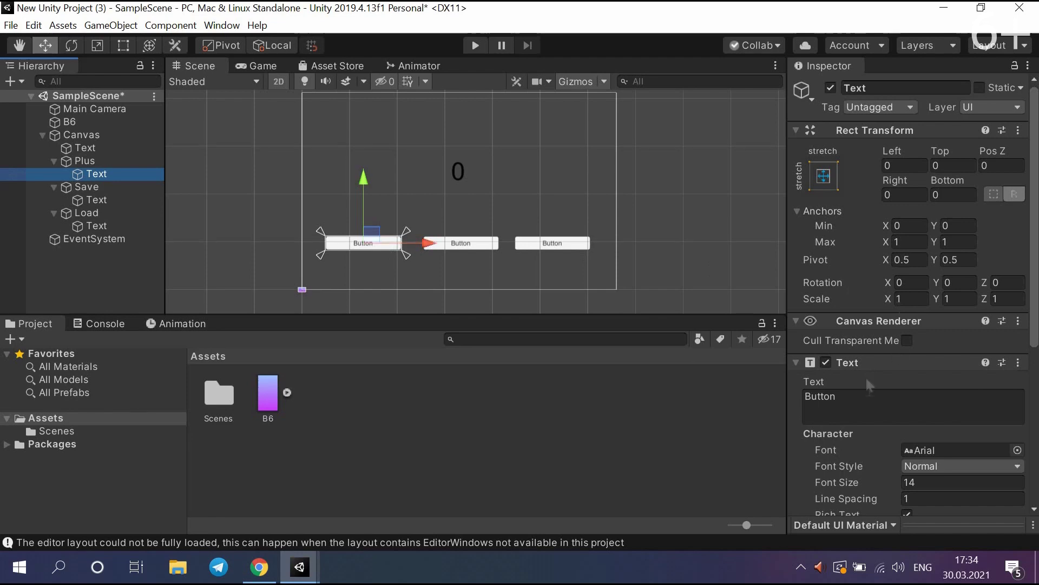
left_click(807, 401)
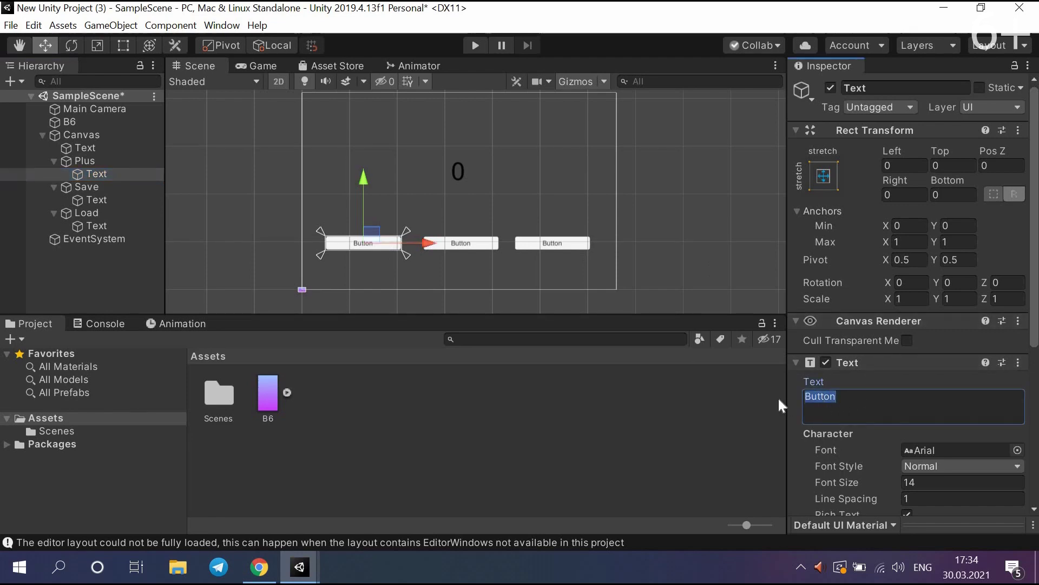
type("+")
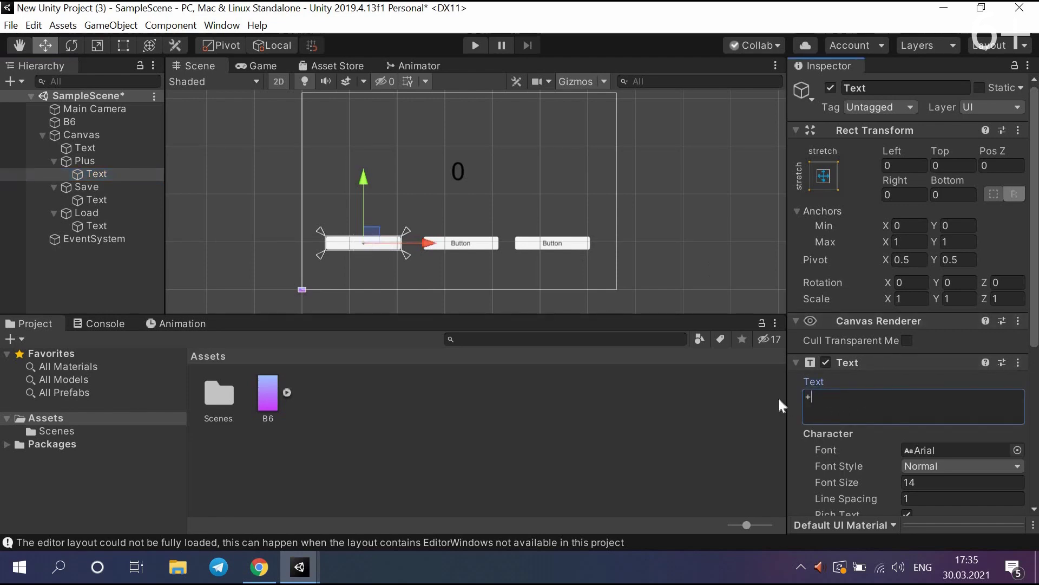
scroll(886, 407, "down", 3)
left_click(909, 337)
key("BackSpace")
type("4")
left_click(358, 257)
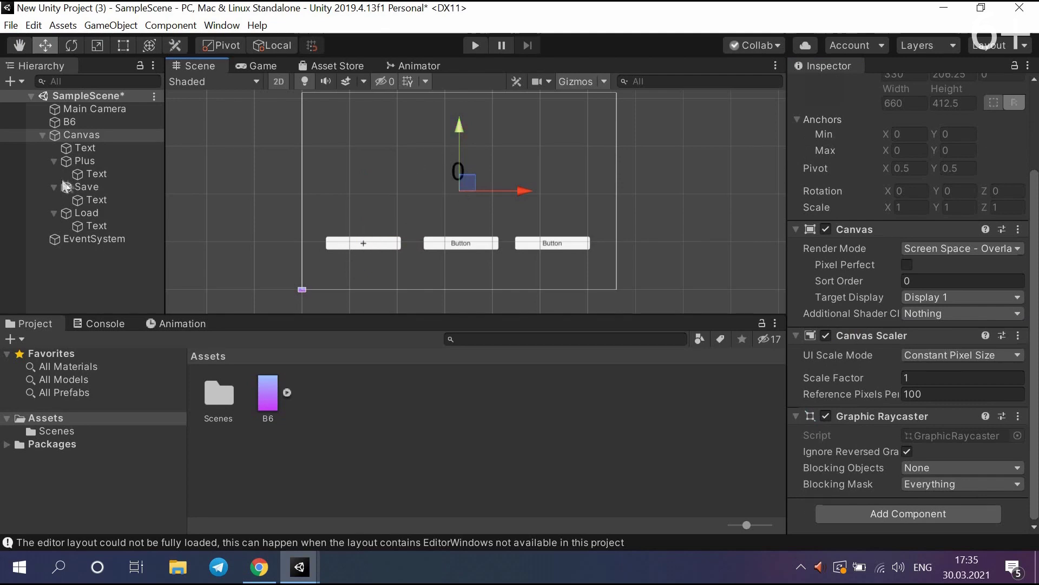
- Change the Save and Load buttons' labels to 'Save' and 'Load' and view the Game tab
left_click(95, 201)
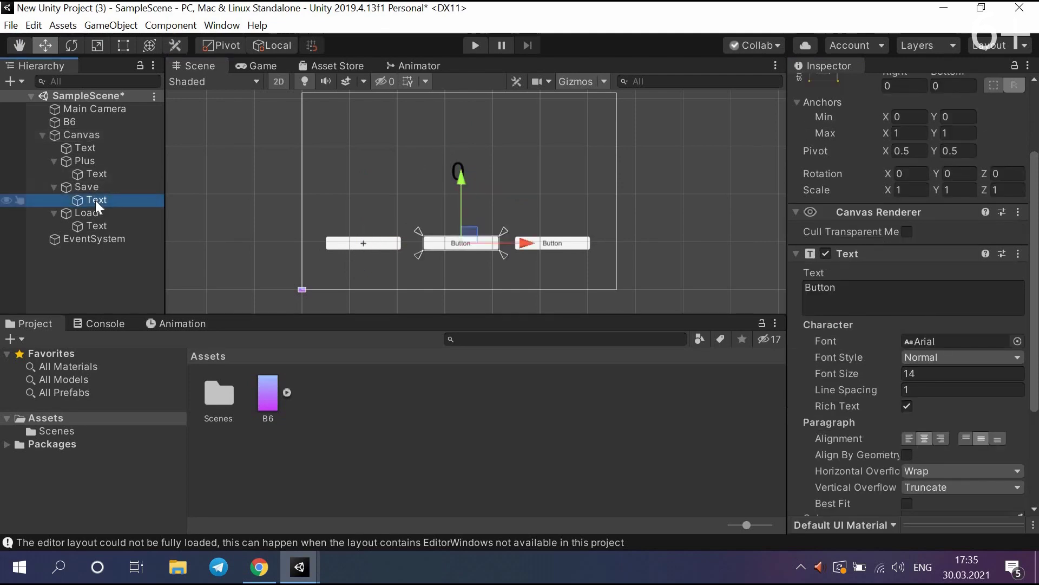
right_click(92, 200)
left_click(849, 286)
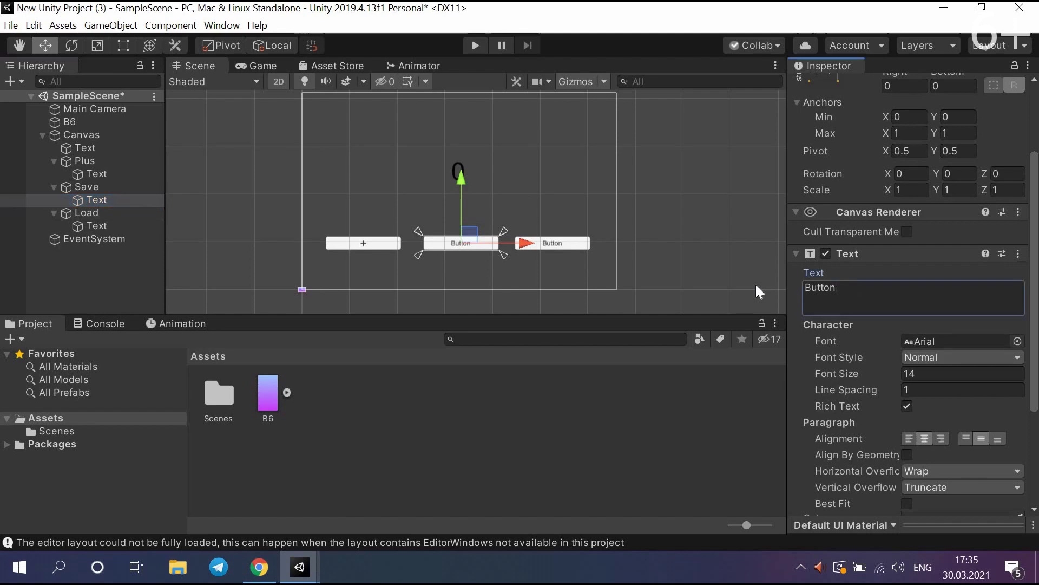
key("ctrl+a")
type("Save")
left_click(105, 229)
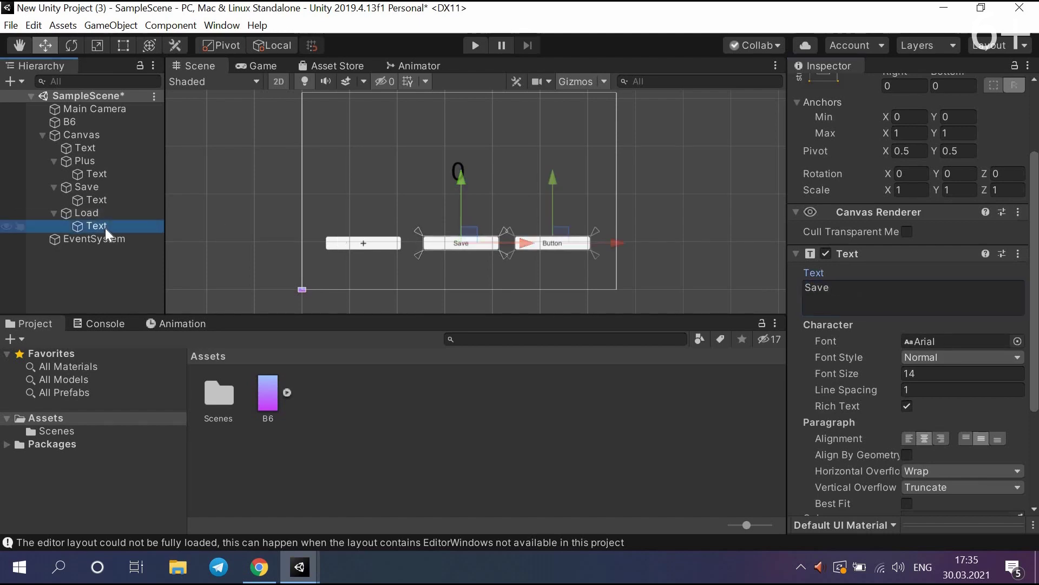
left_click(804, 290)
key("ctrl+a")
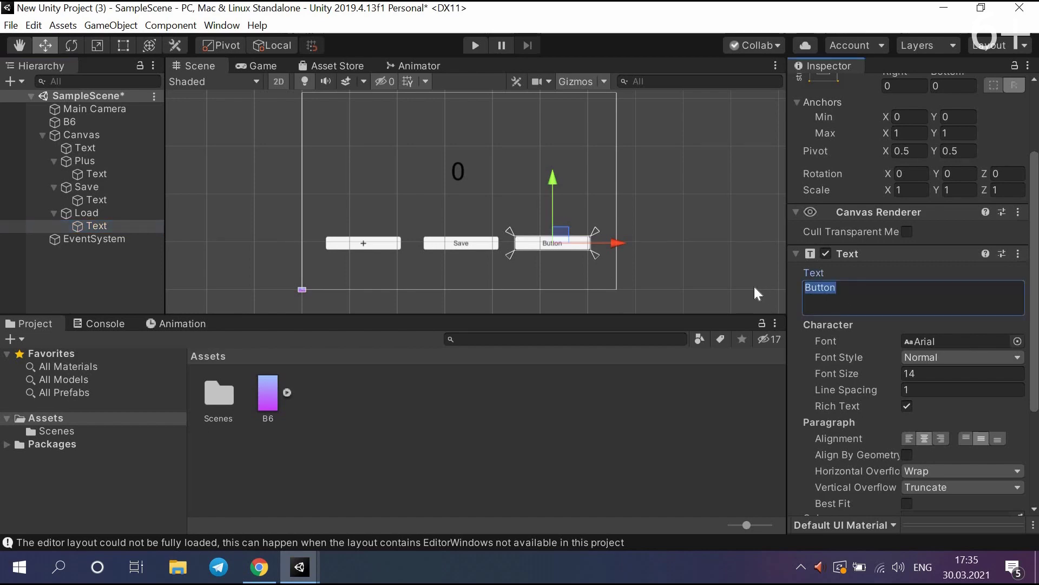
type("Load")
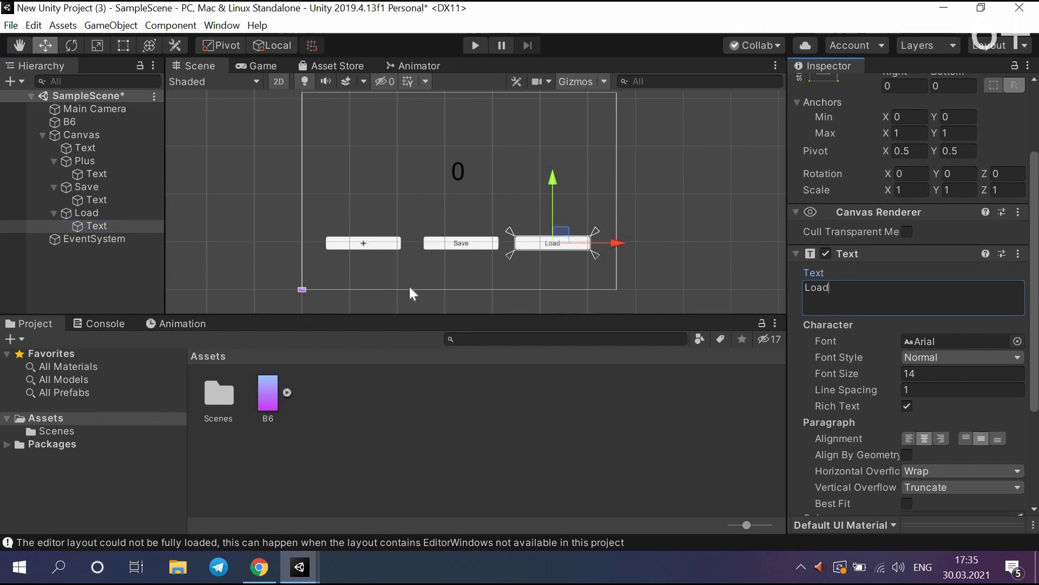
left_click(506, 248)
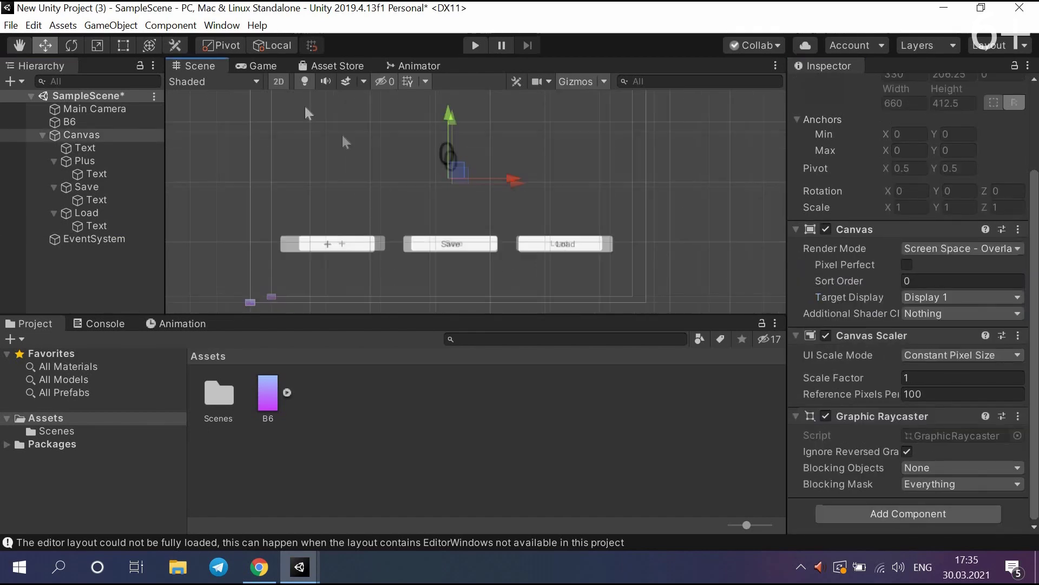
left_click(266, 66)
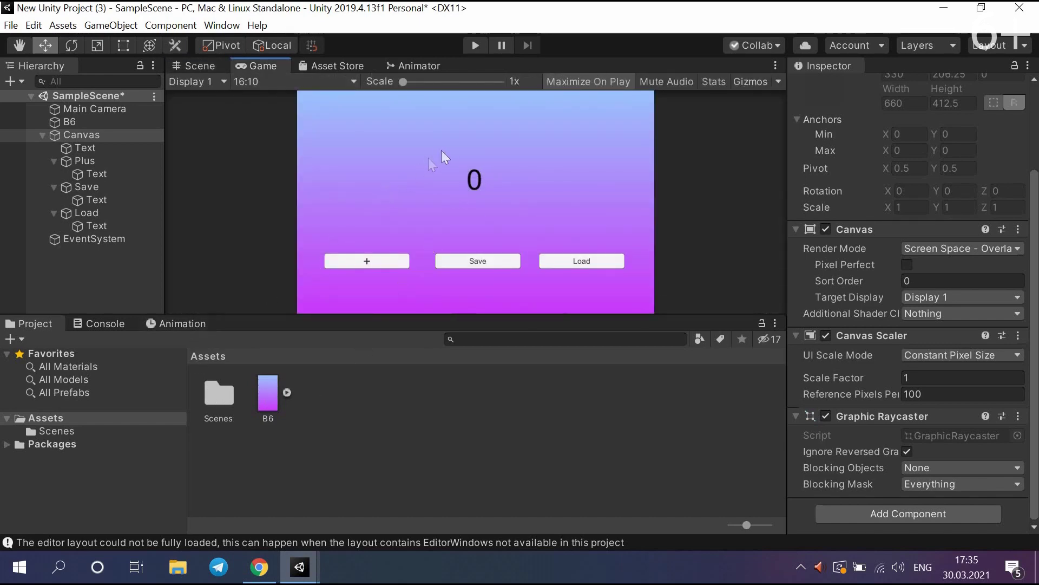
- Save the scene with Ctrl+S and create a C# script named SaveManager in Assets
key("ctrl+s")
right_click(342, 402)
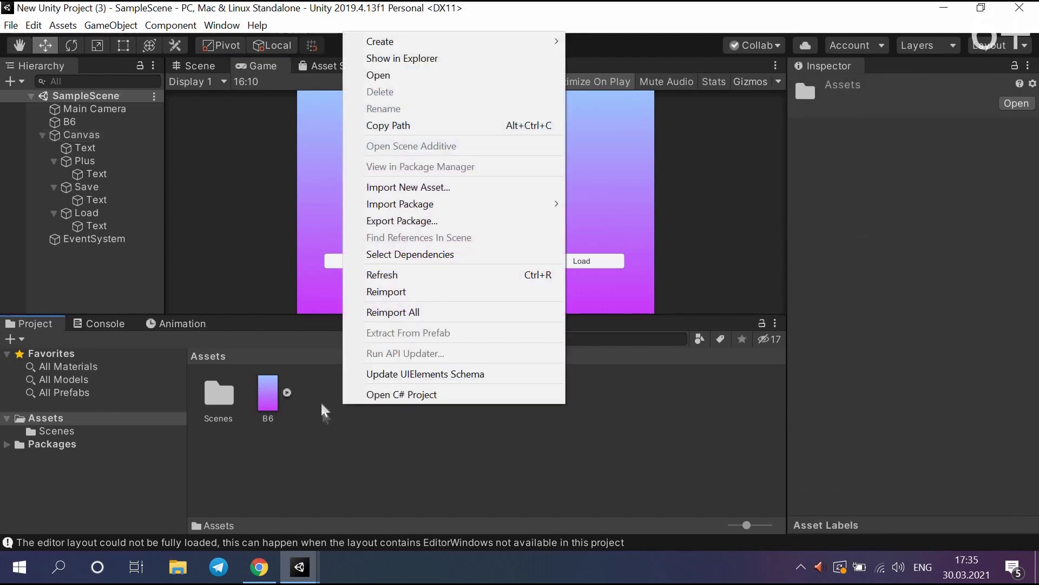
right_click(329, 422)
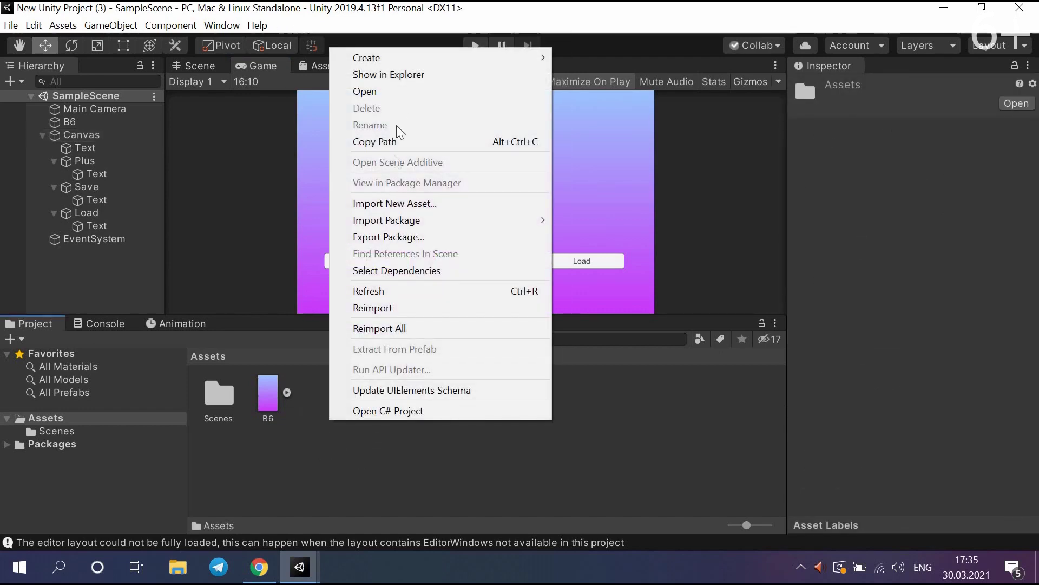
mouse_move(447, 58)
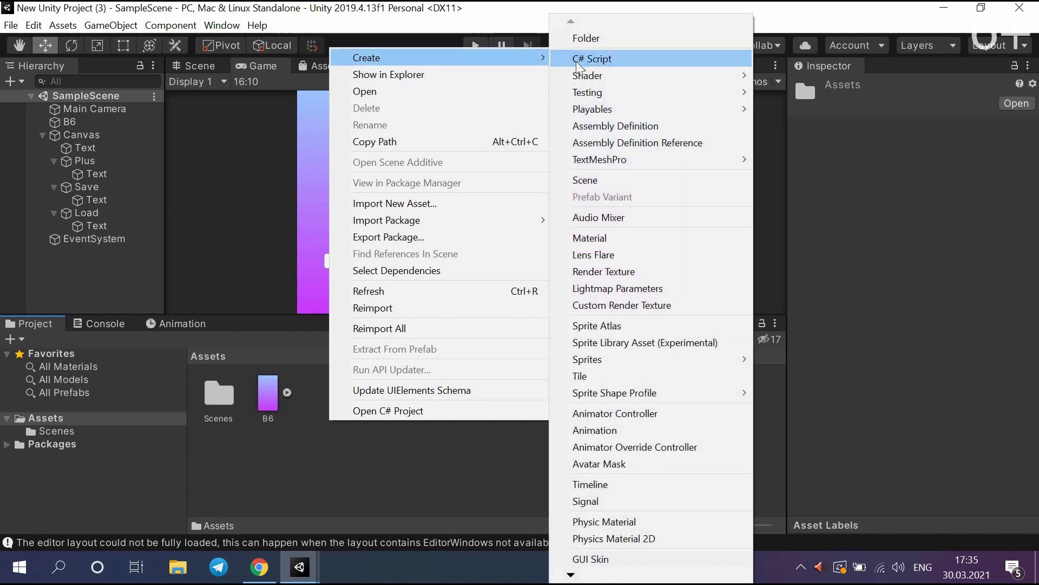
left_click(580, 59)
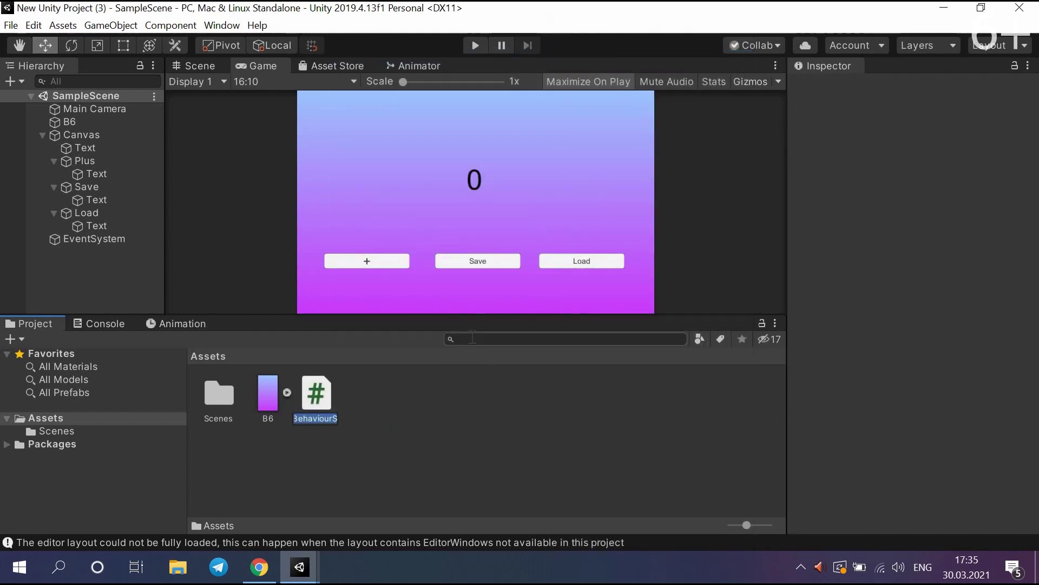
type("SaveManager")
key("Return")
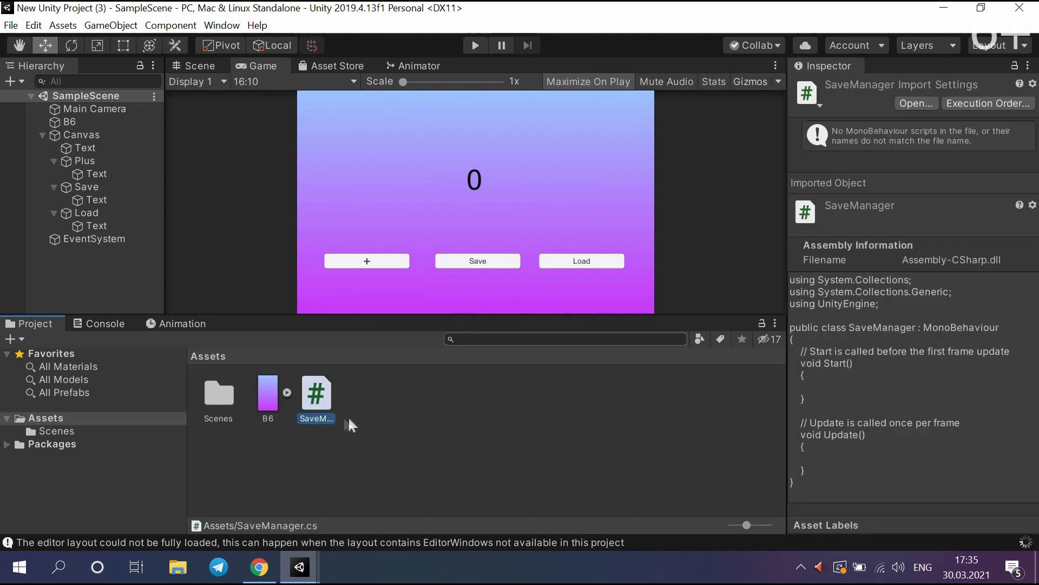
- Open SaveManager.cs and replace the Start comment with 'public Text score;'
double_click(320, 401)
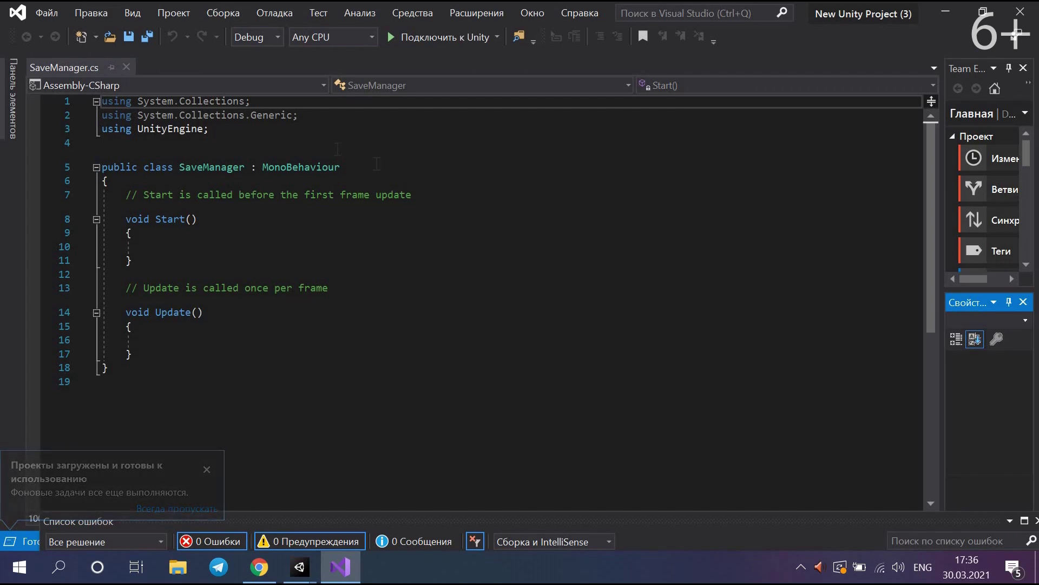
left_click_drag(417, 195, 120, 195)
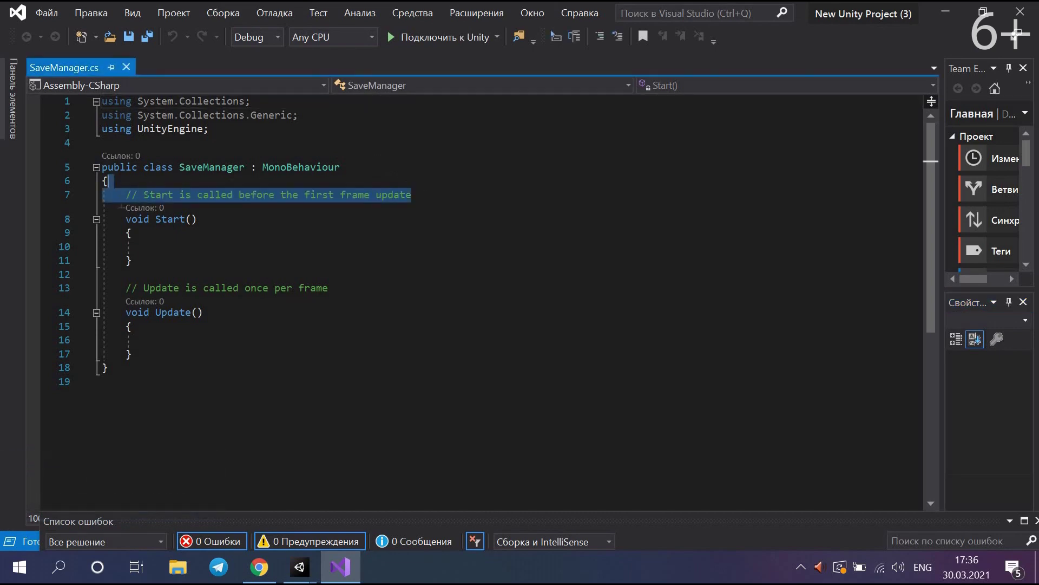
key("BackSpace")
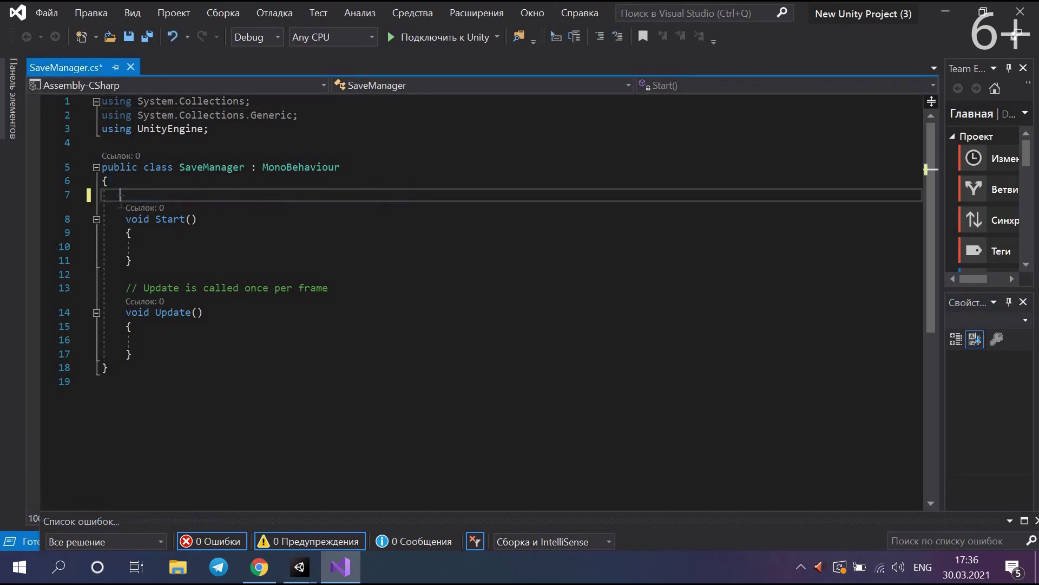
type("public Text")
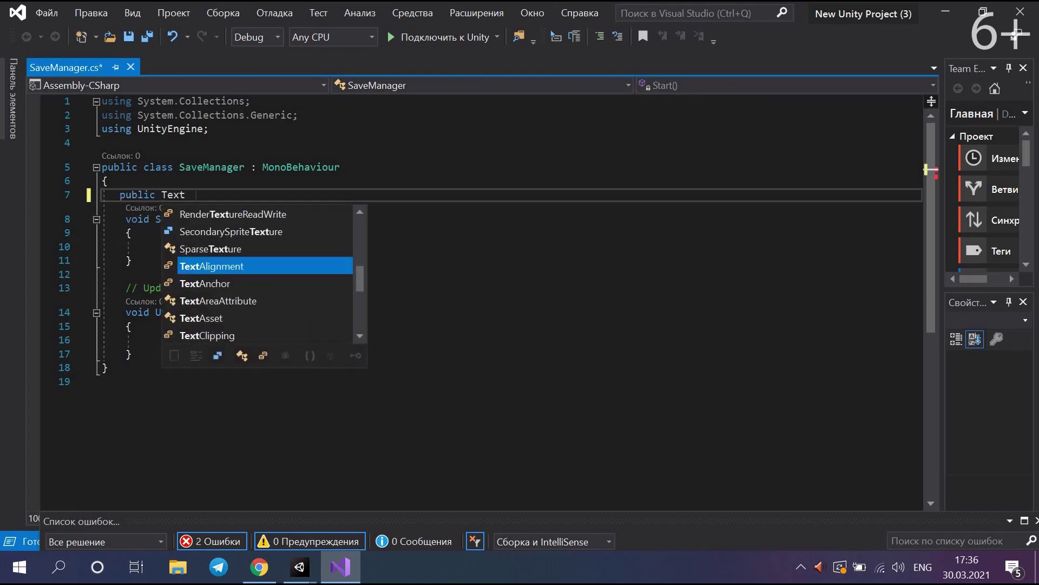
left_click(325, 167)
left_click(213, 193)
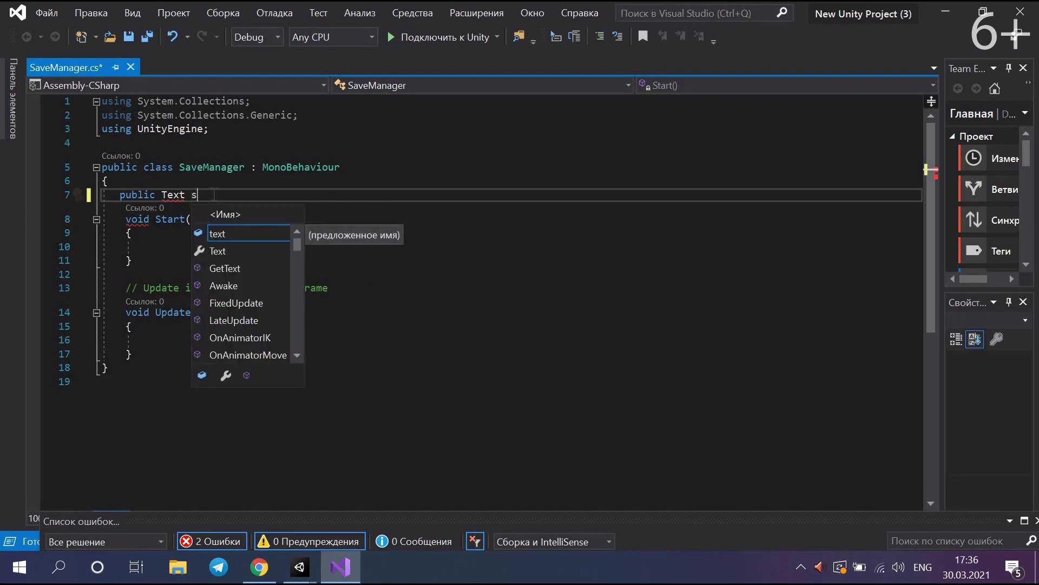
type("score;")
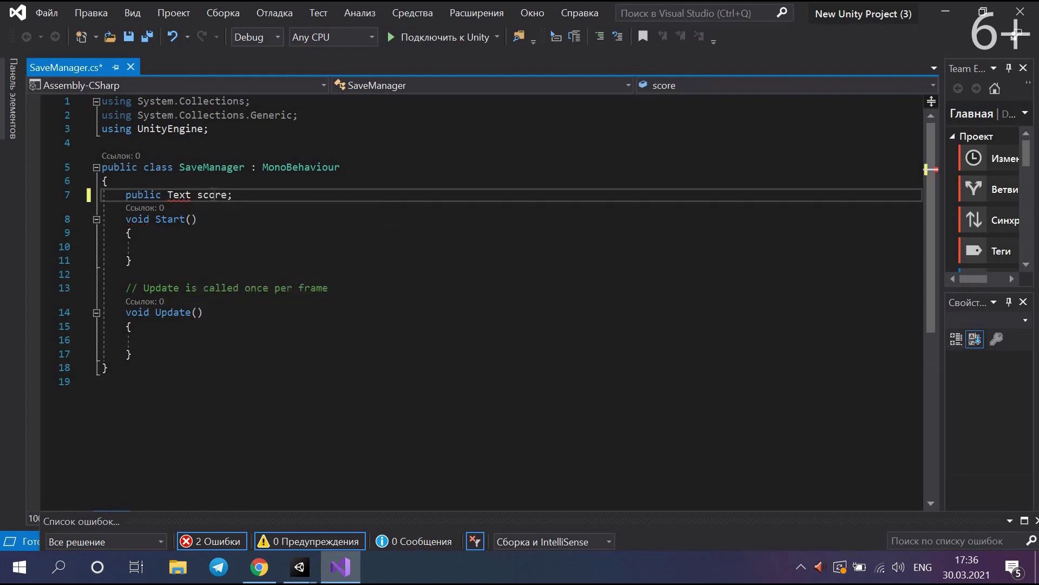
- Apply the quick fix adding 'using UnityEngine.UI;' to resolve the Text type
mouse_move(170, 194)
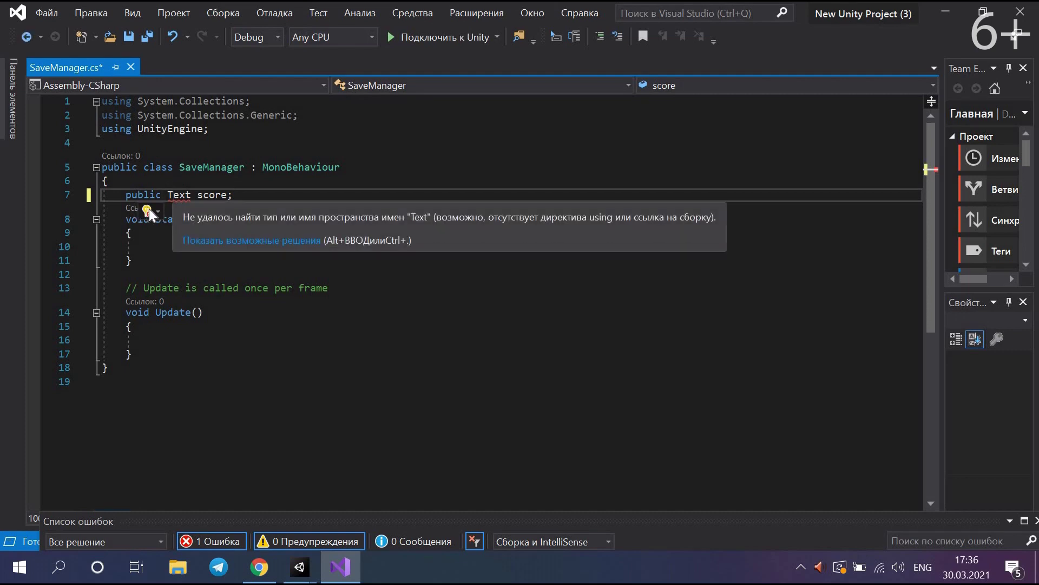
left_click(146, 210)
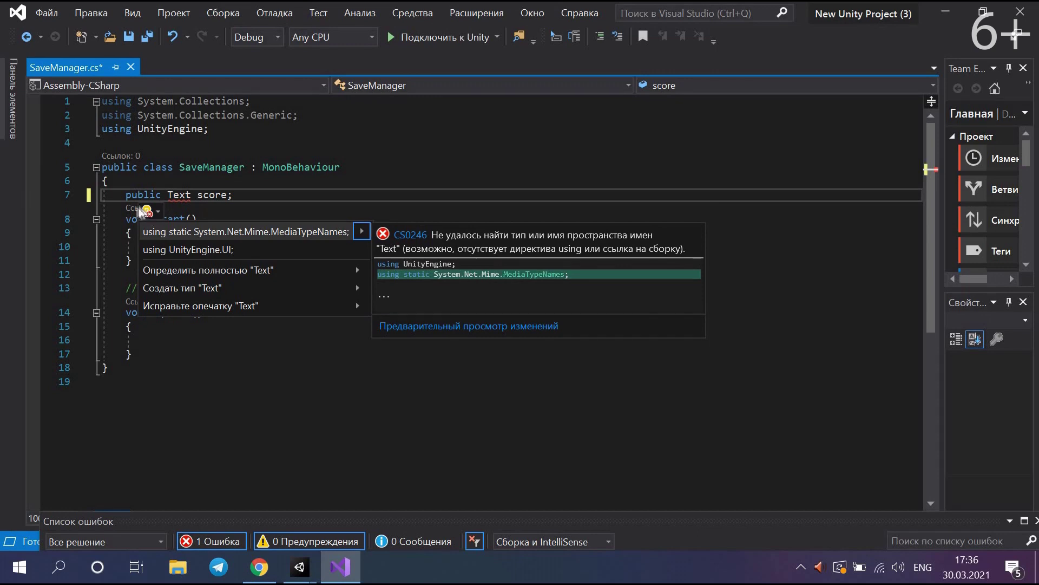
left_click(181, 248)
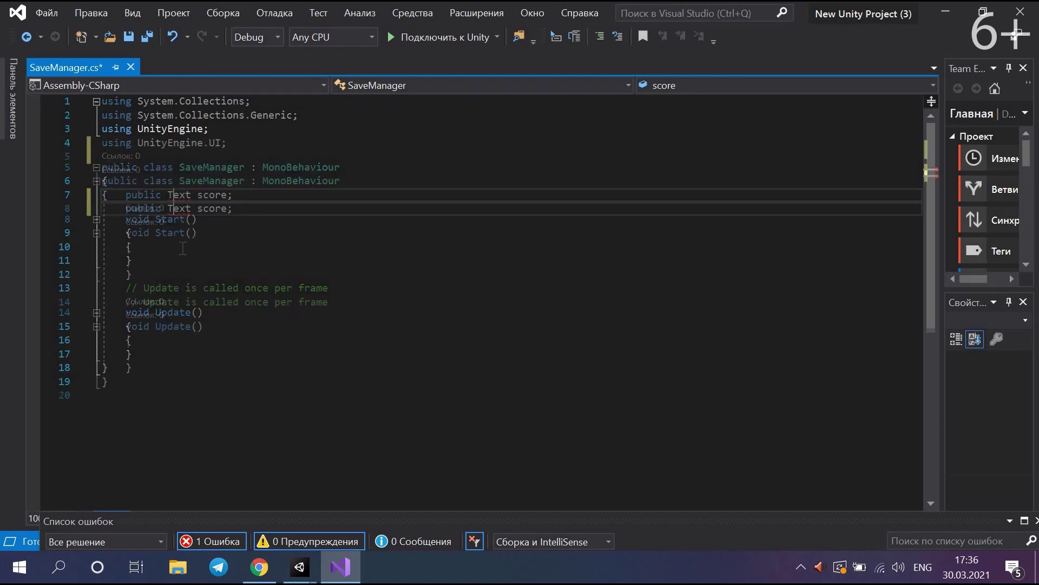
double_click(178, 209)
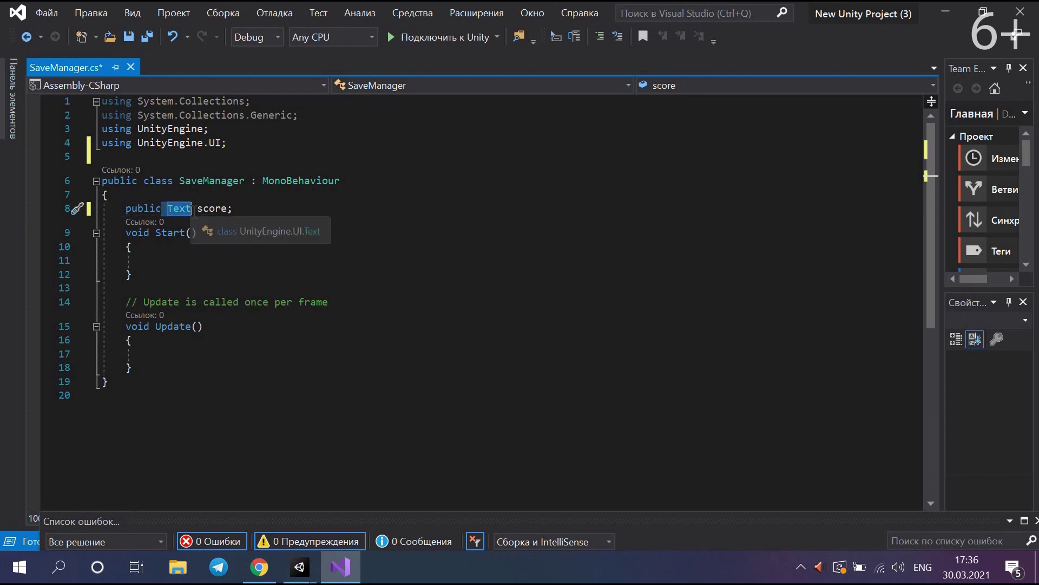
left_click(266, 208)
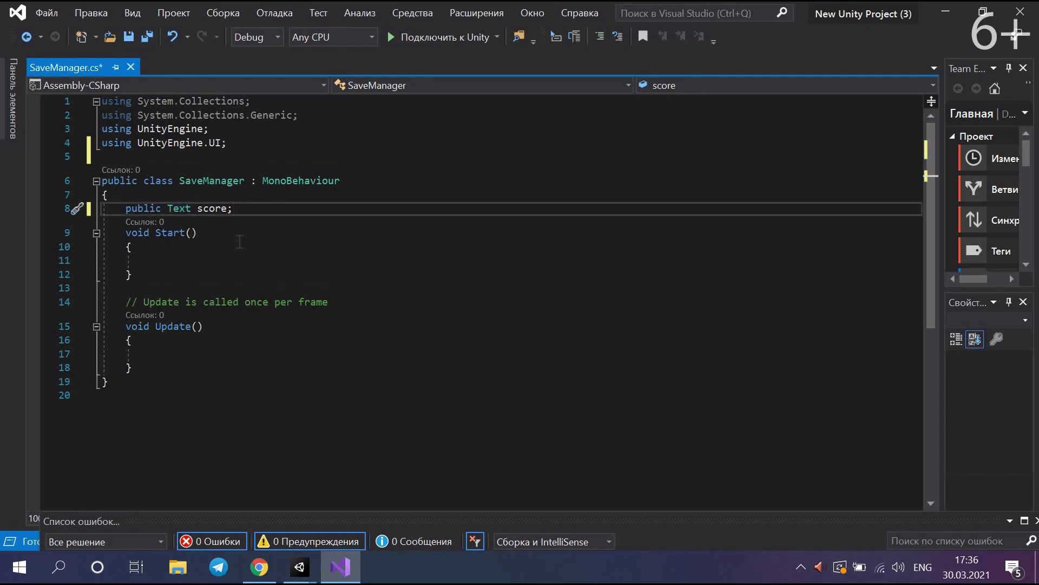
scroll(233, 257, "down", 2)
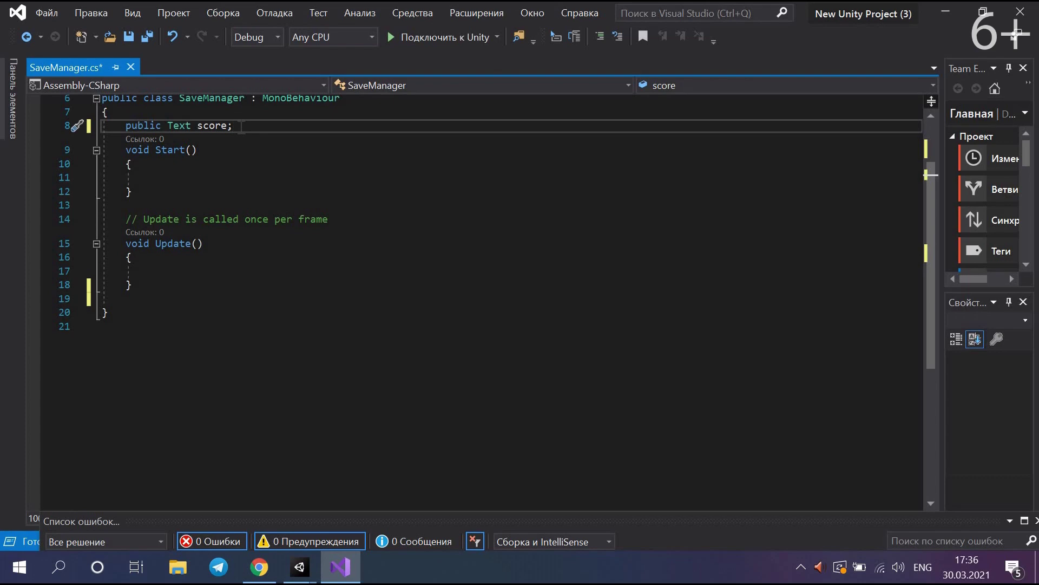
- Declare 'public int count;' below the score field
key("Return")
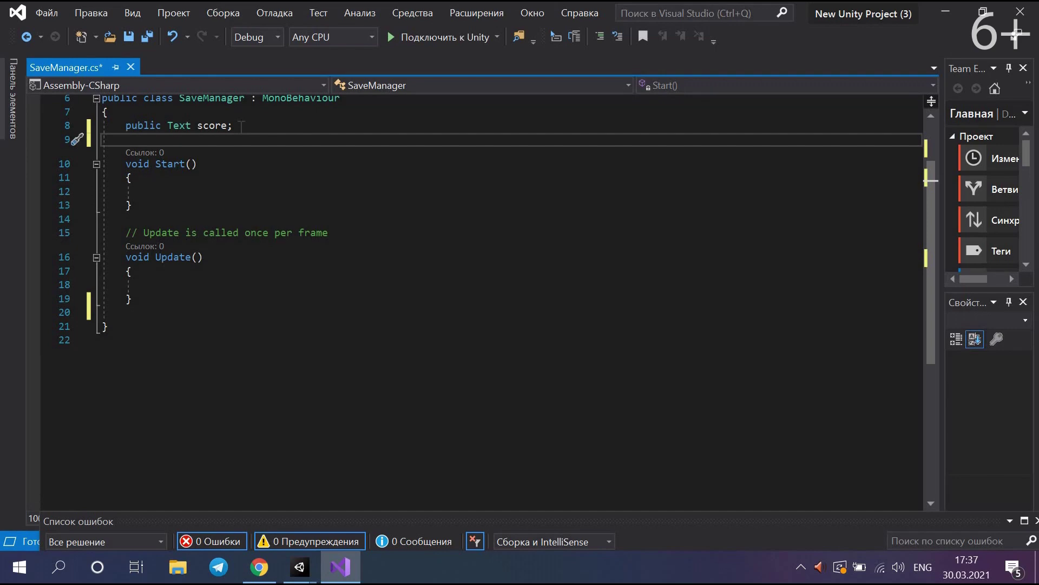
type("public")
key("Escape")
type("in")
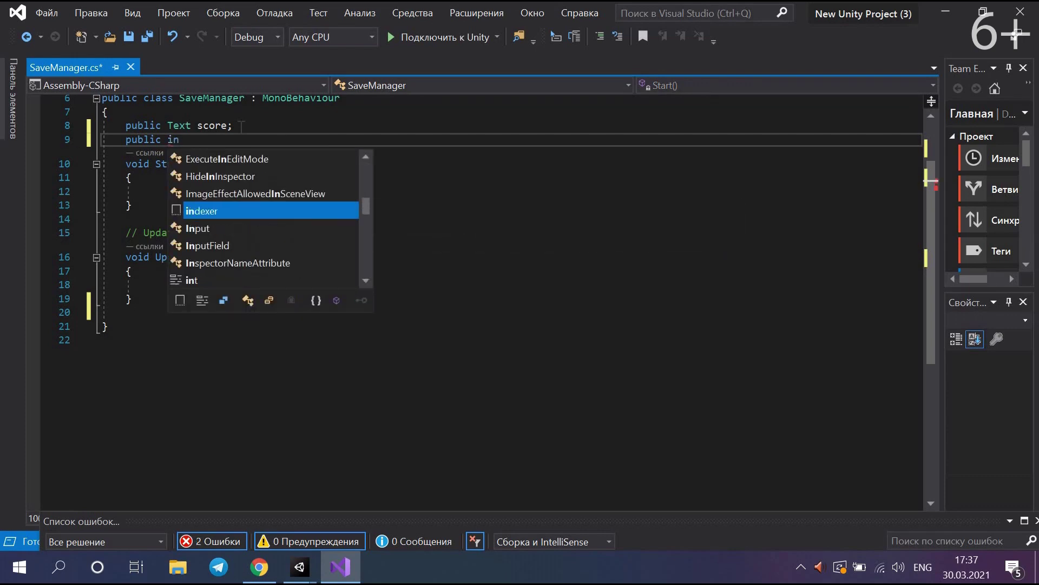
type("t")
key("Escape")
type("count;")
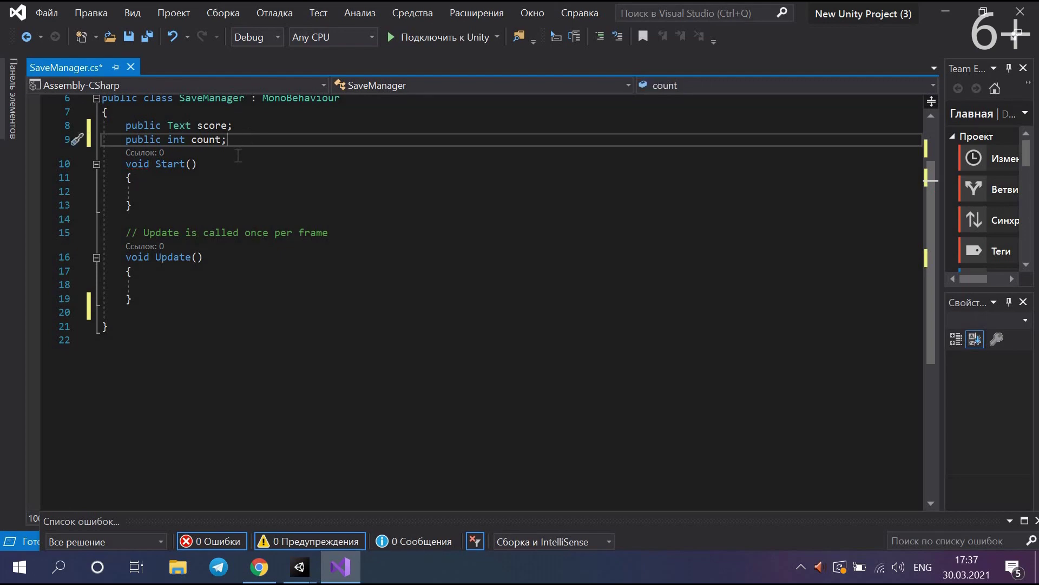
- Add an empty 'public void plusScore()' method below Update()
left_click(240, 307)
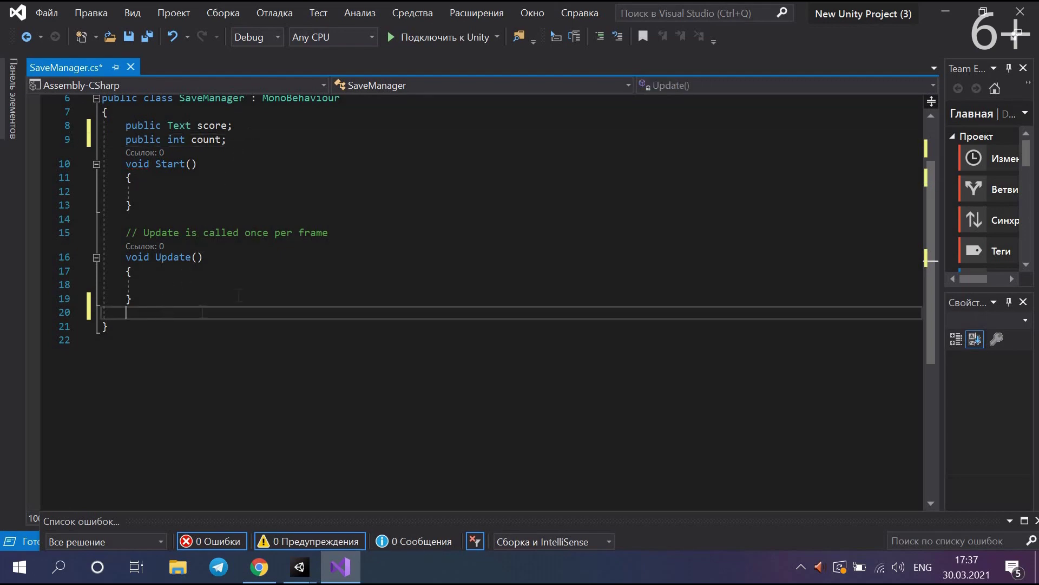
type("public v")
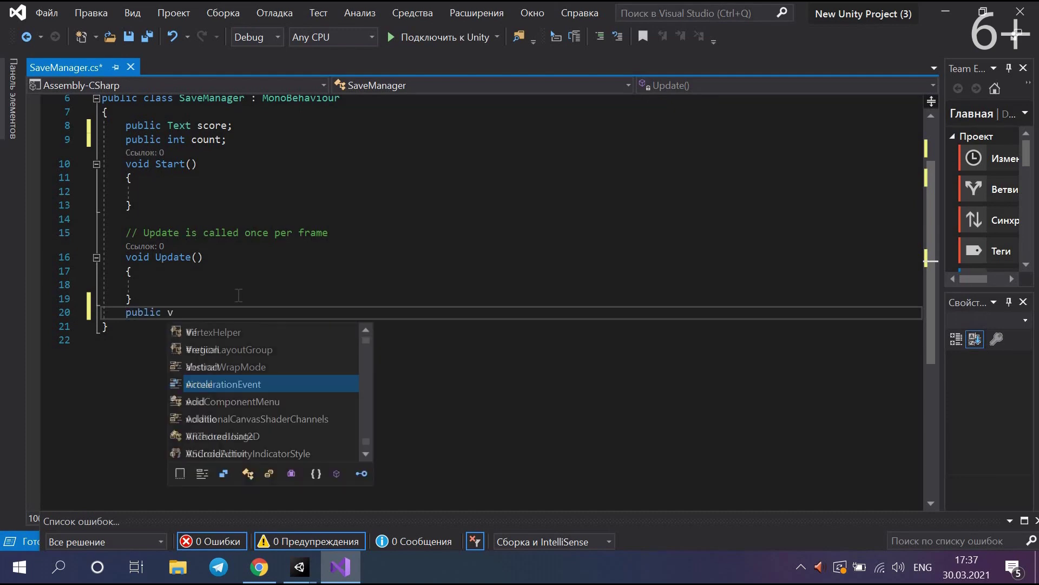
type("oid ")
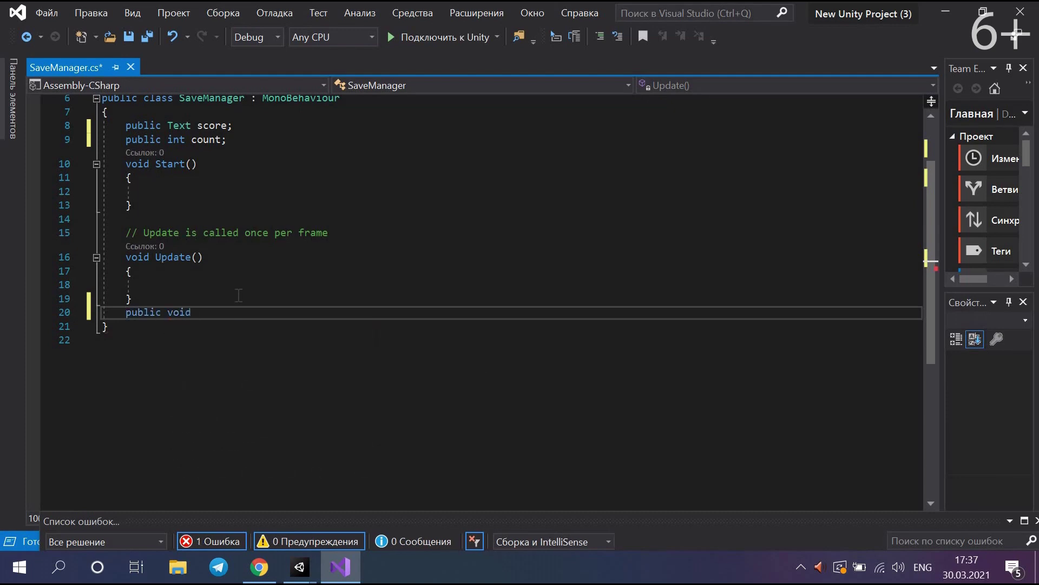
type("plus")
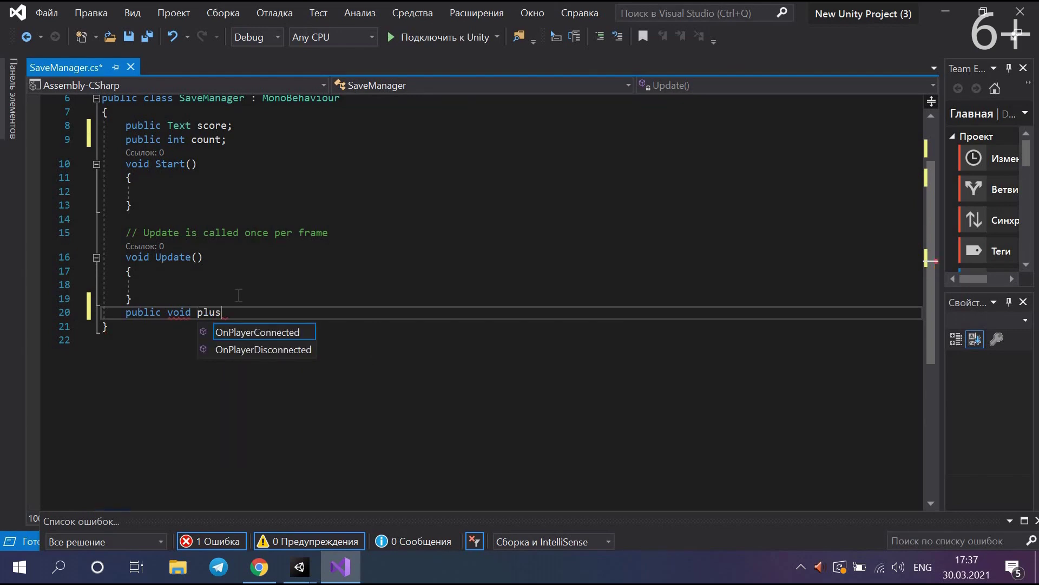
type("Score()")
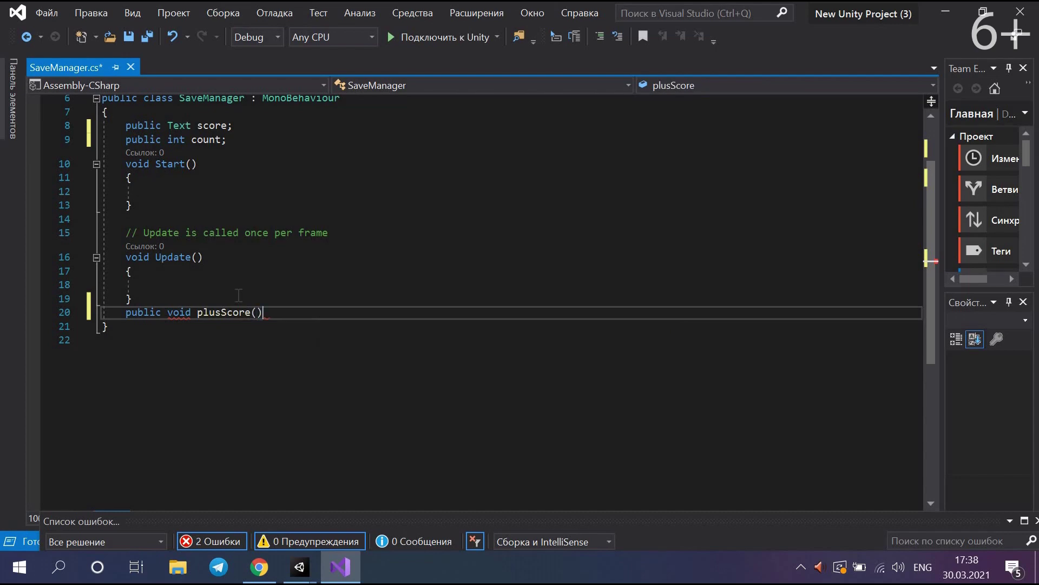
key("Return")
type("{ }")
key("Left")
key("Return")
key("Return")
left_click(166, 345)
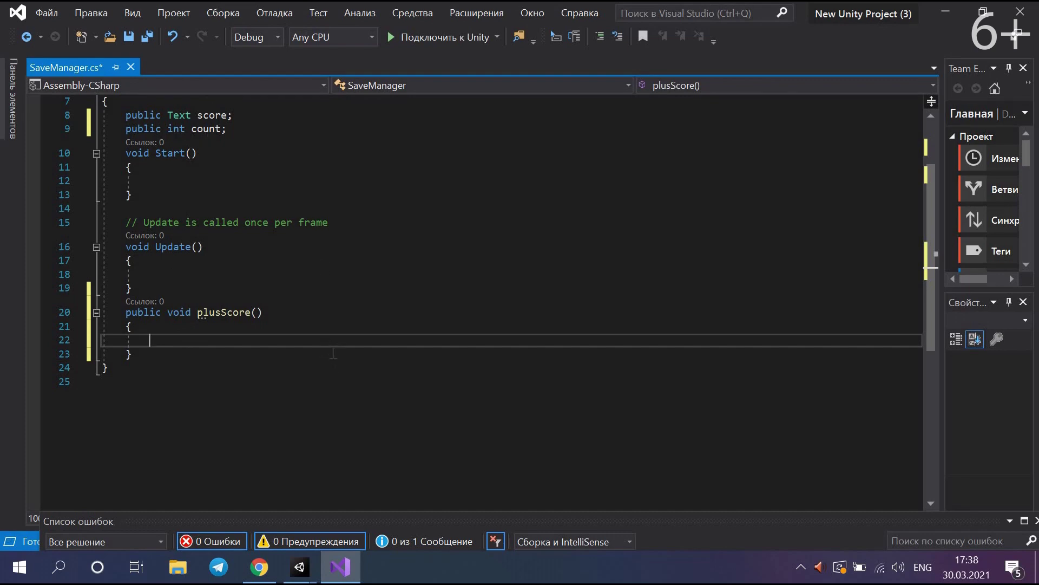
- Fill plusScore with 'count++;' and 'score.text=count.ToString();'
type("cou")
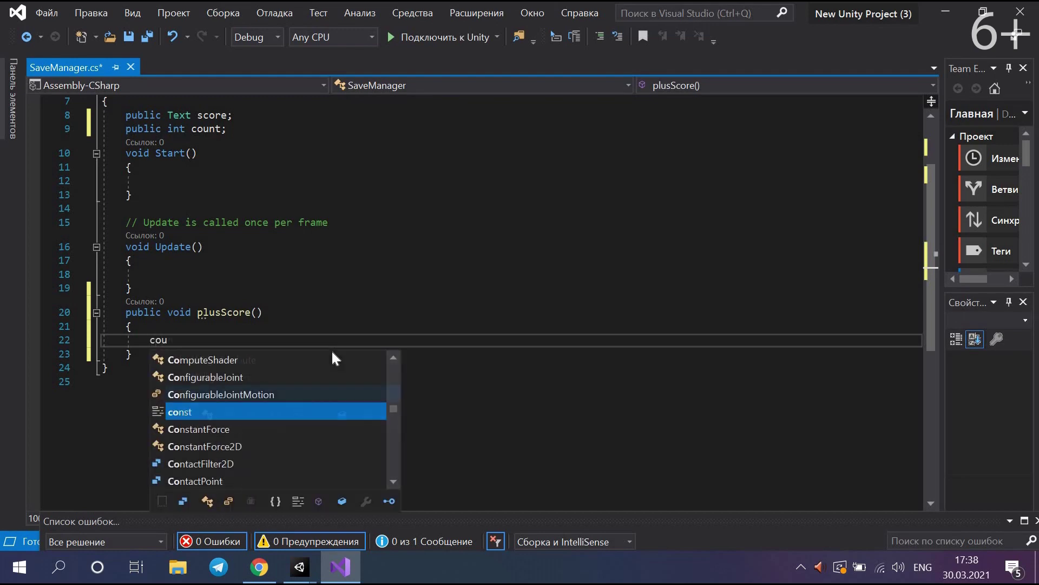
type("nt++")
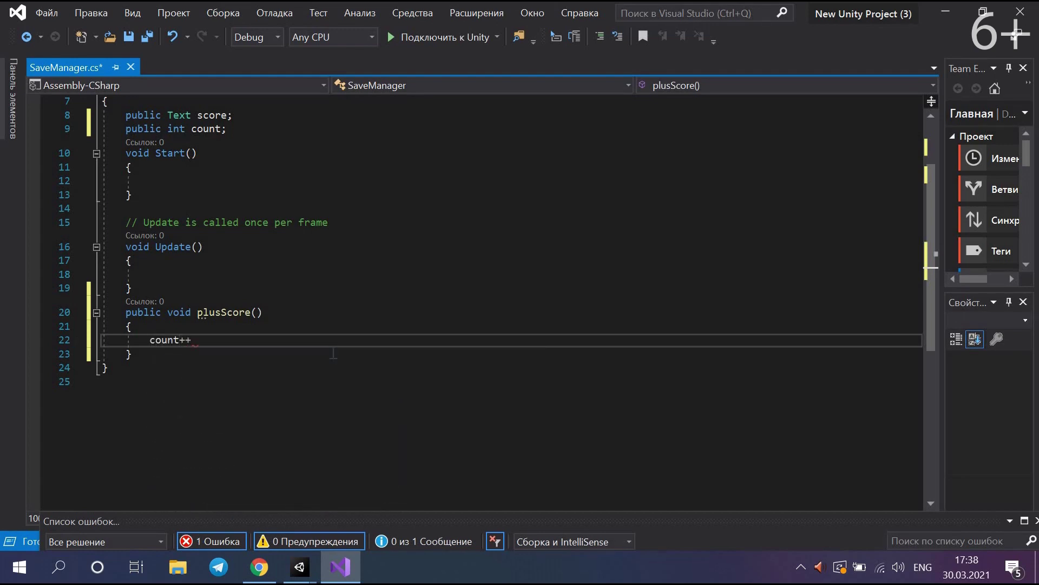
type(";")
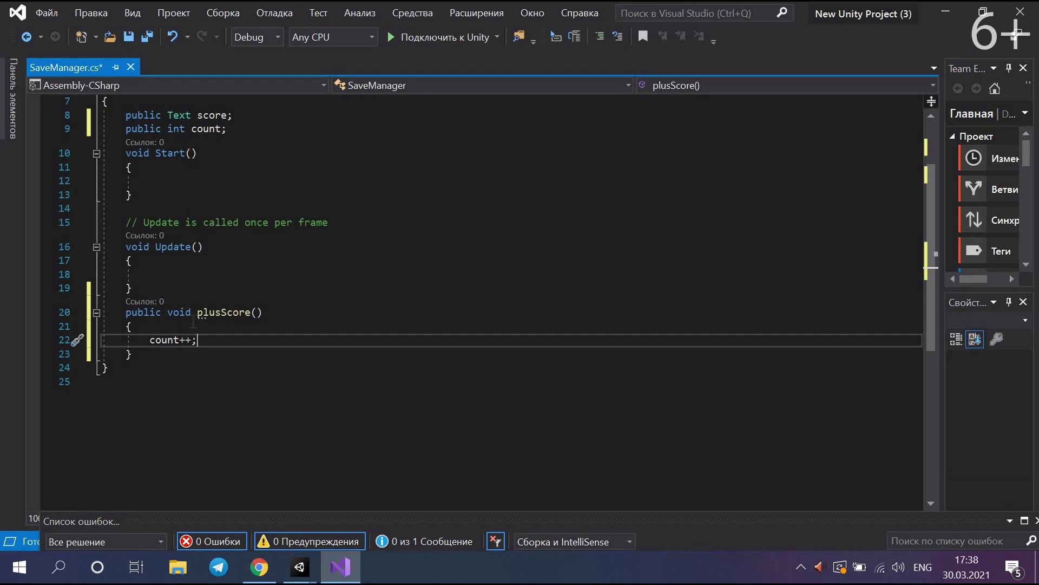
mouse_move(203, 316)
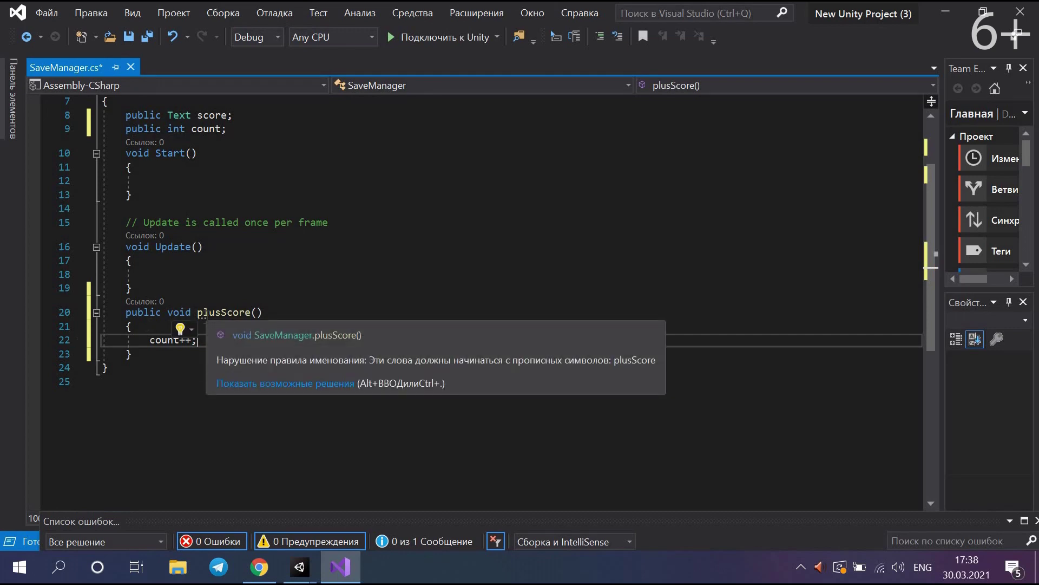
mouse_move(181, 340)
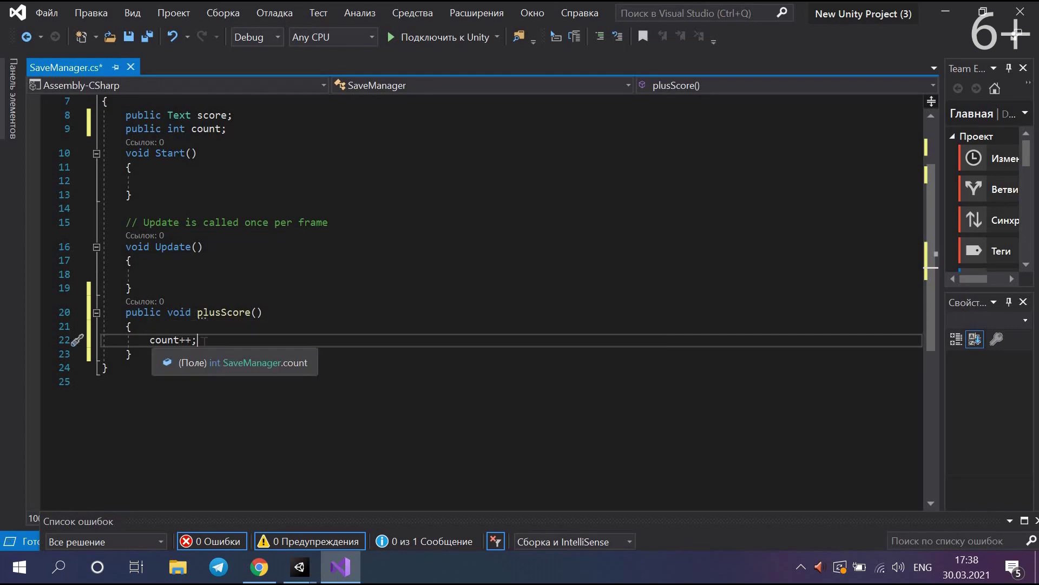
key("Return")
type("count.")
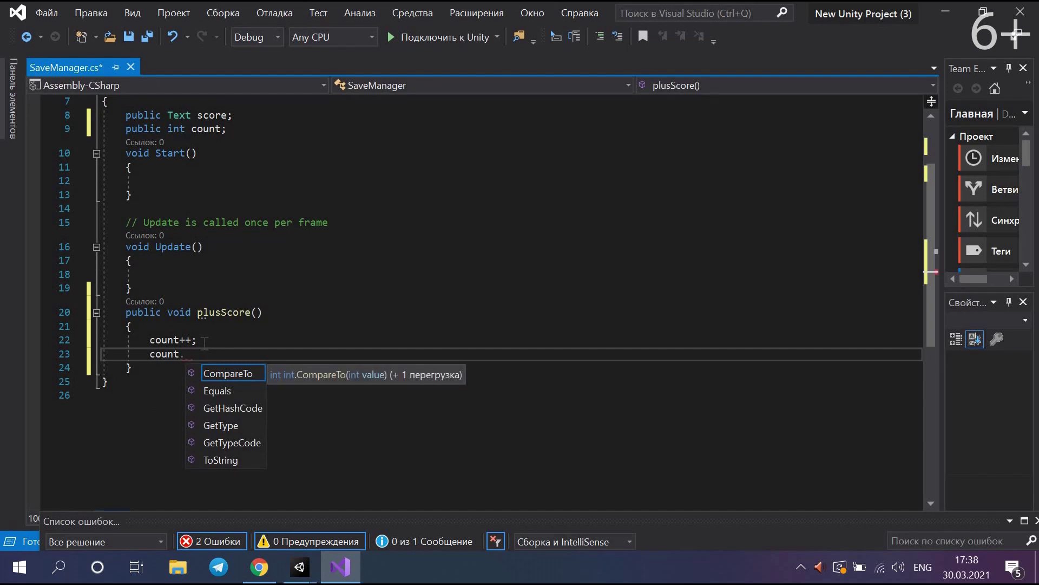
key("BackSpace")
key("BackSpace")
key("BackSpace")
key("BackSpace")
key("BackSpace")
key("BackSpace")
type("score")
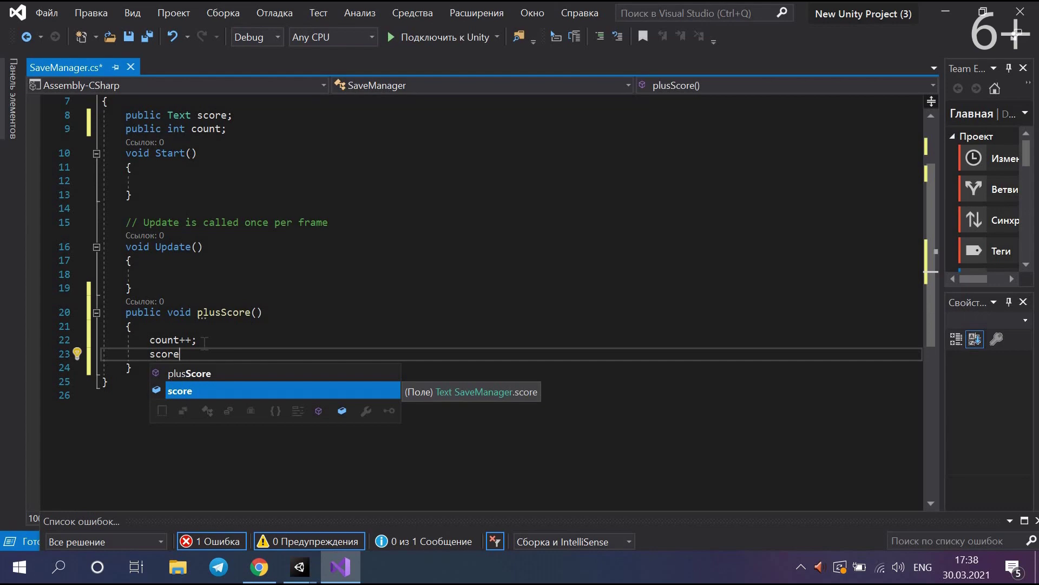
type(".text")
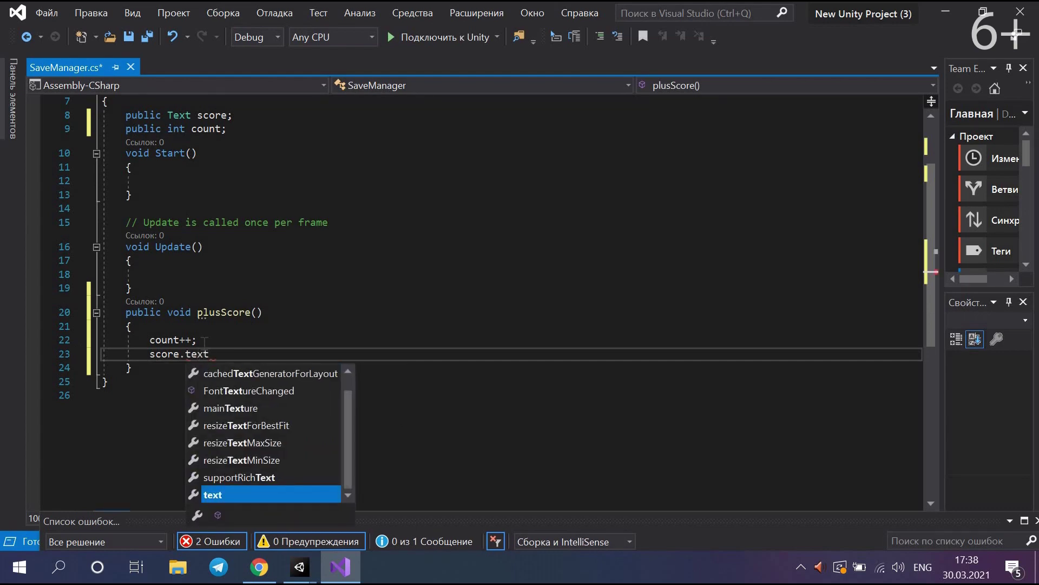
type("=cou")
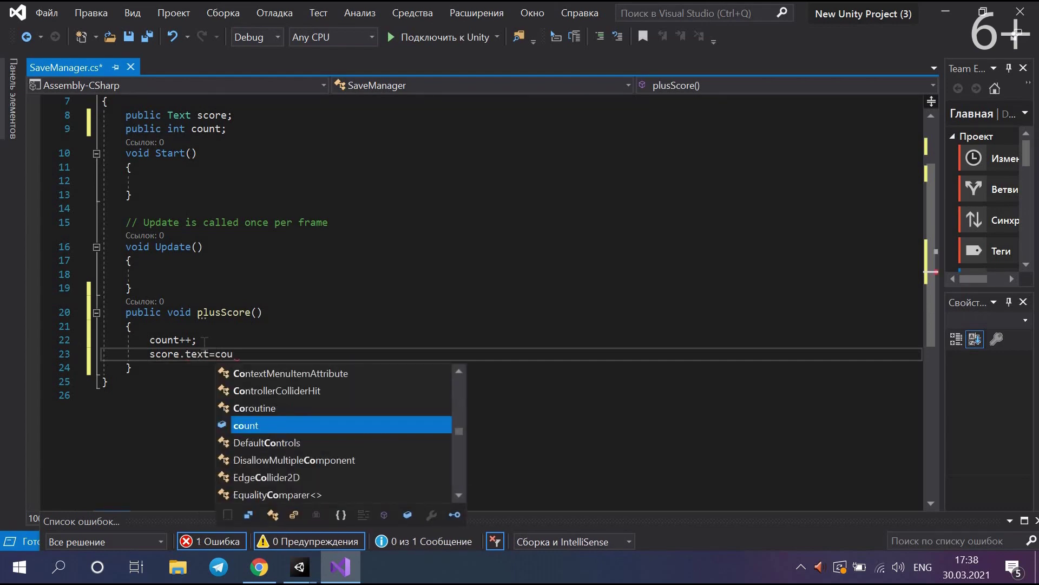
type("nt")
key("Escape")
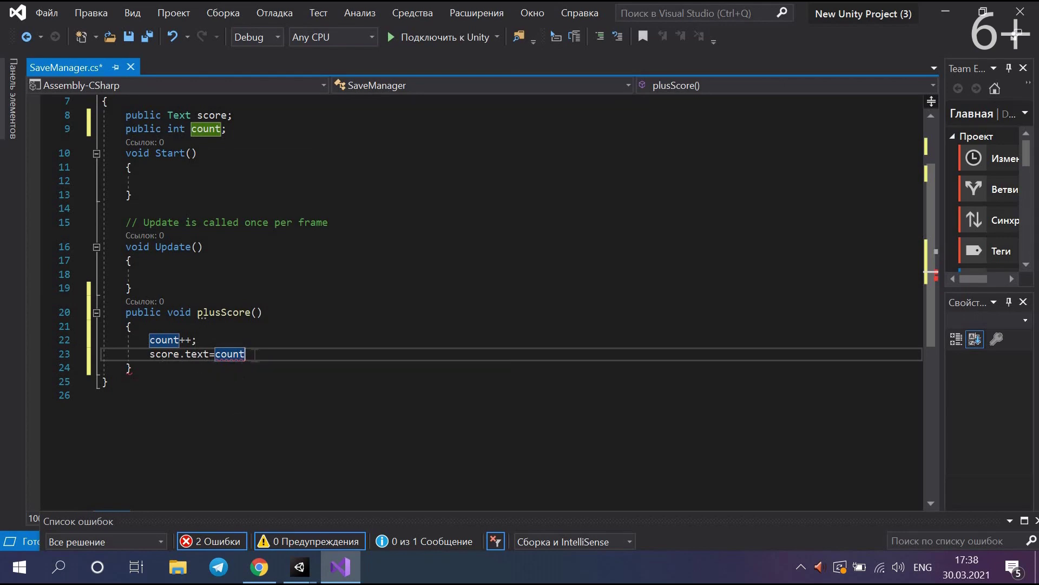
type(".ToS")
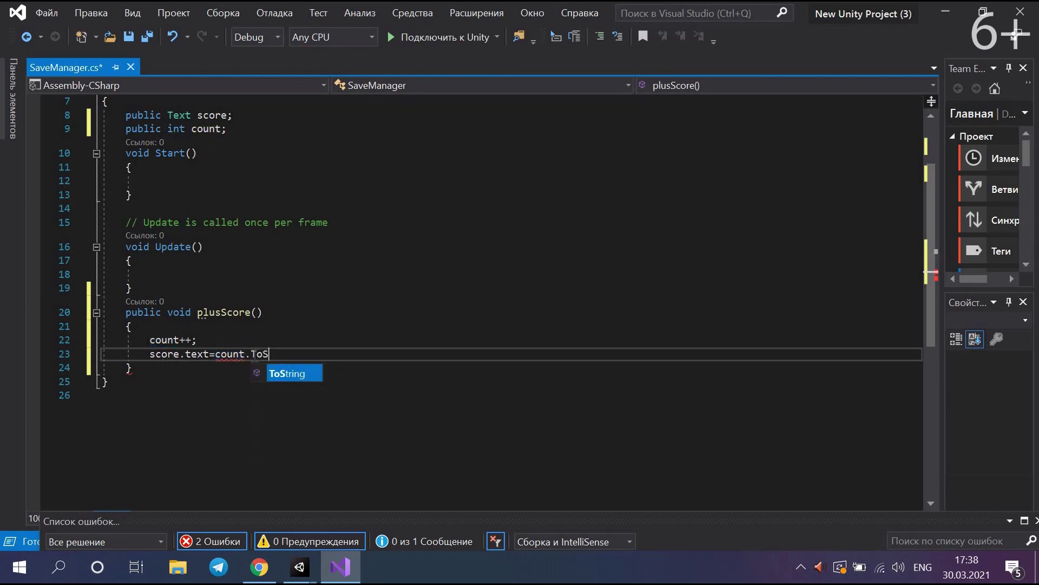
type("tring")
type("();")
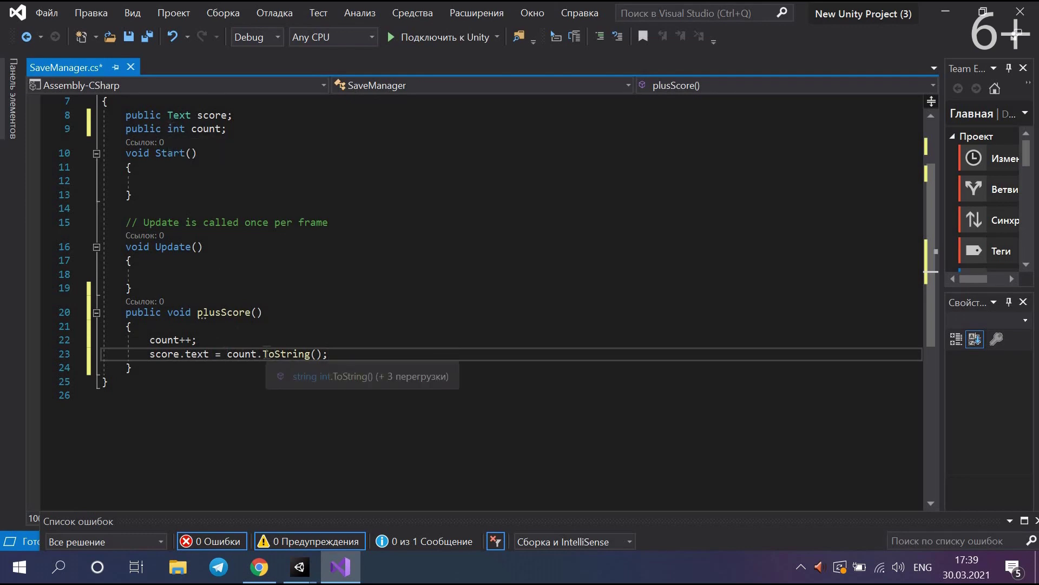
- Save SaveManager.cs and switch back to the Unity editor
left_click_drag(263, 353, 331, 355)
left_click(335, 355)
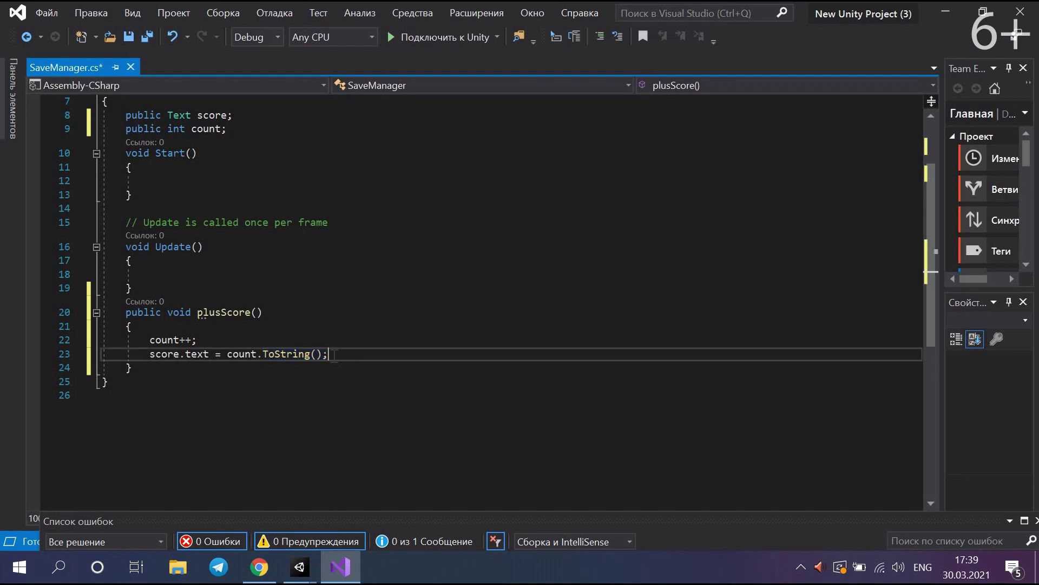
left_click(150, 36)
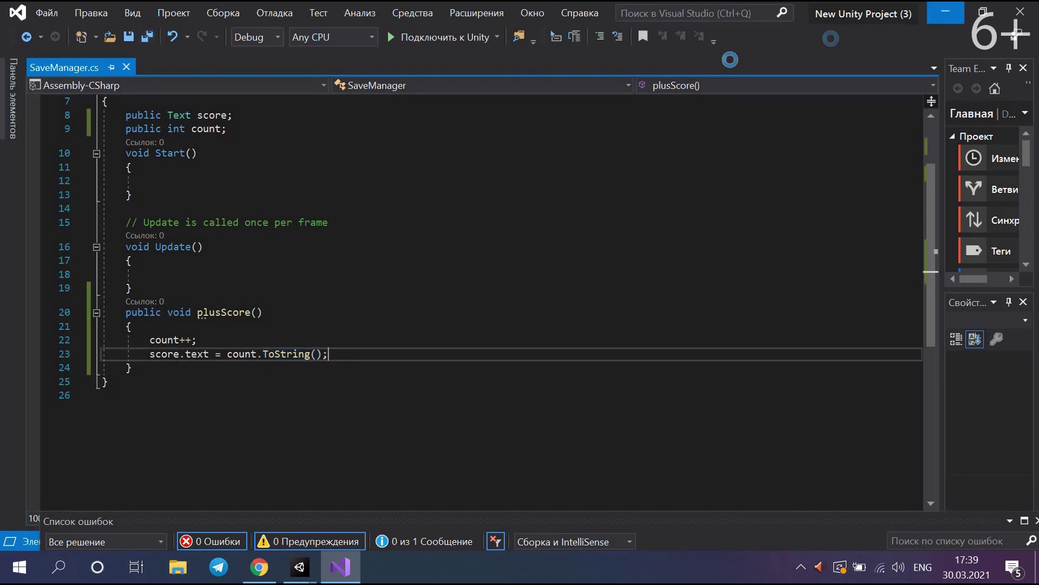
left_click(947, 11)
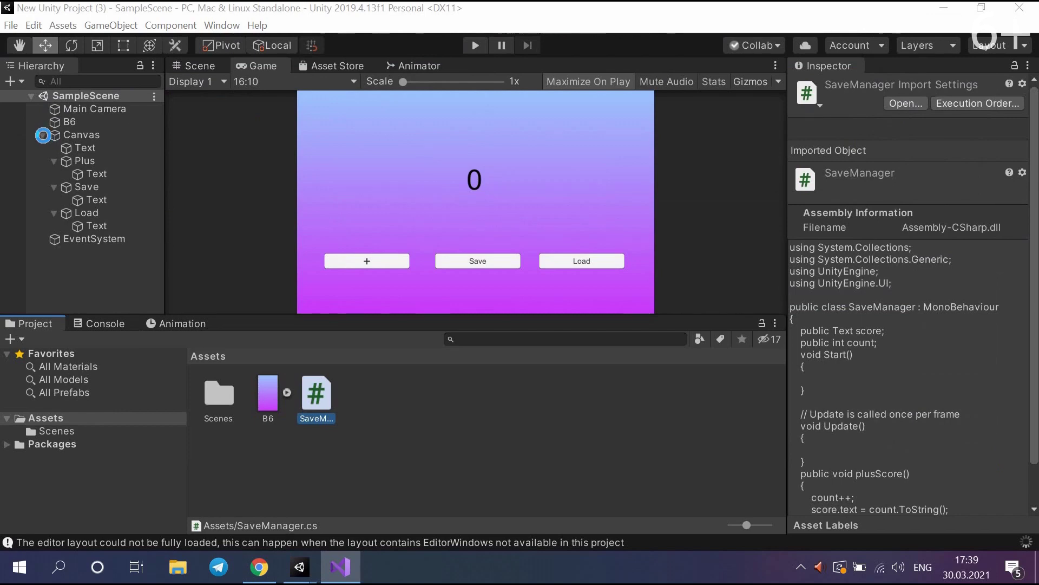
- Create an empty GameObject, attach SaveManager.cs, and assign Canvas/Text to its Score field
right_click(21, 96)
left_click(24, 102)
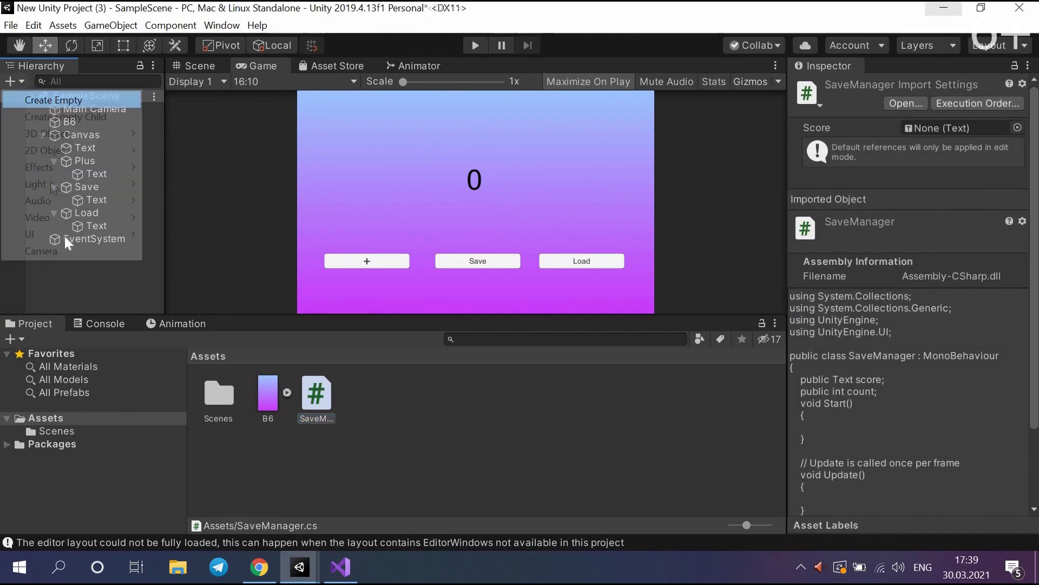
left_click_drag(316, 400, 861, 375)
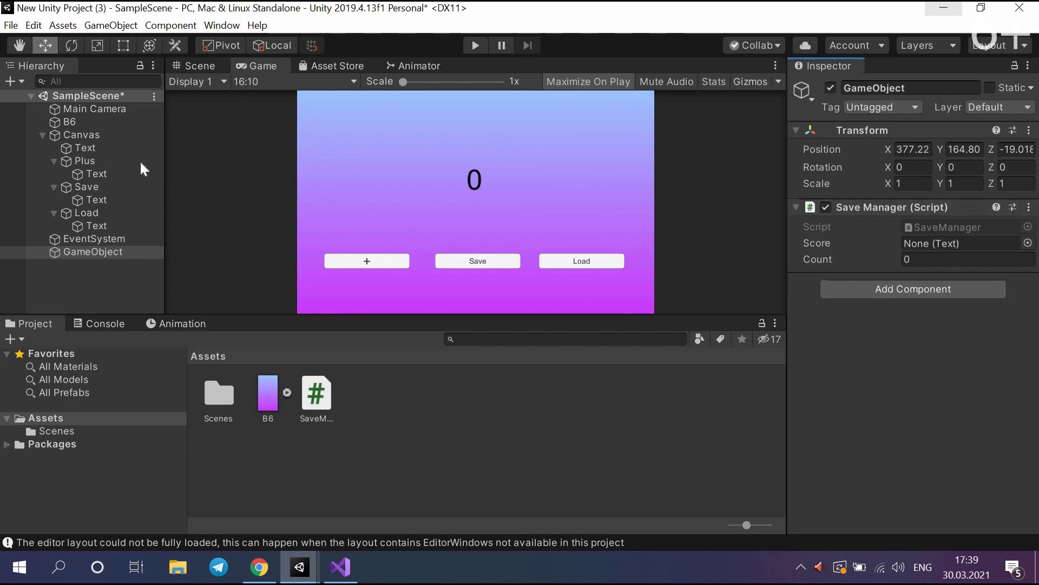
left_click_drag(92, 149, 926, 242)
- Wire the Plus button's On Click to GameObject's SaveManager.plusScore (), then enter play mode
left_click(79, 164)
scroll(866, 291, "down", 5)
scroll(867, 314, "down", 5)
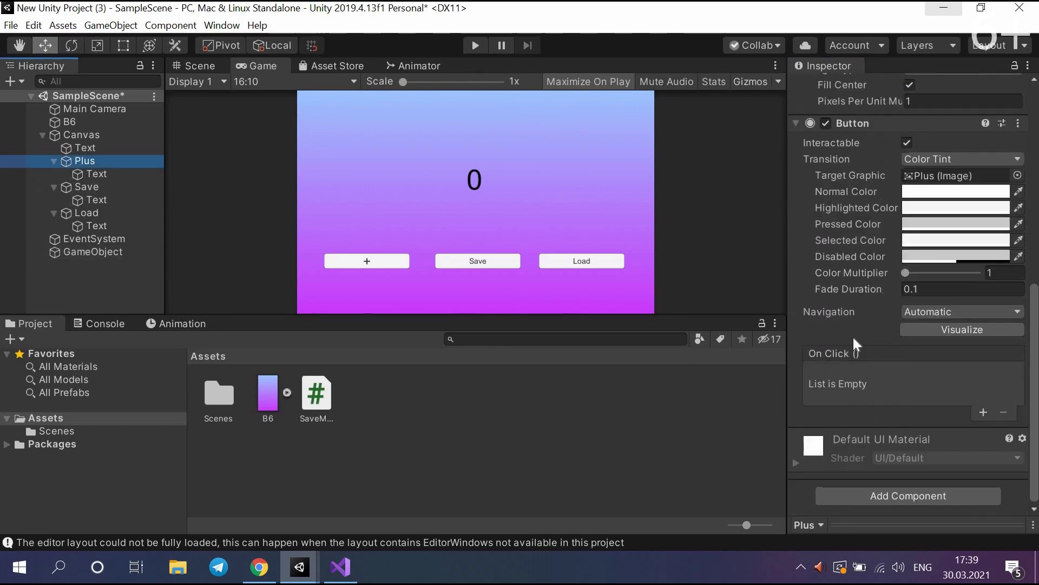
left_click(984, 413)
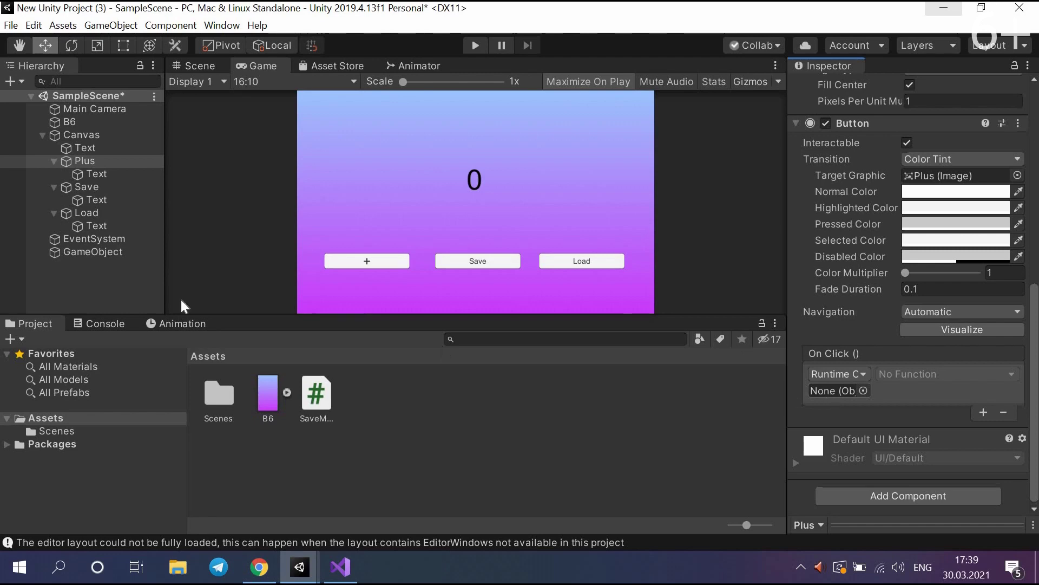
left_click_drag(93, 252, 822, 396)
left_click(941, 372)
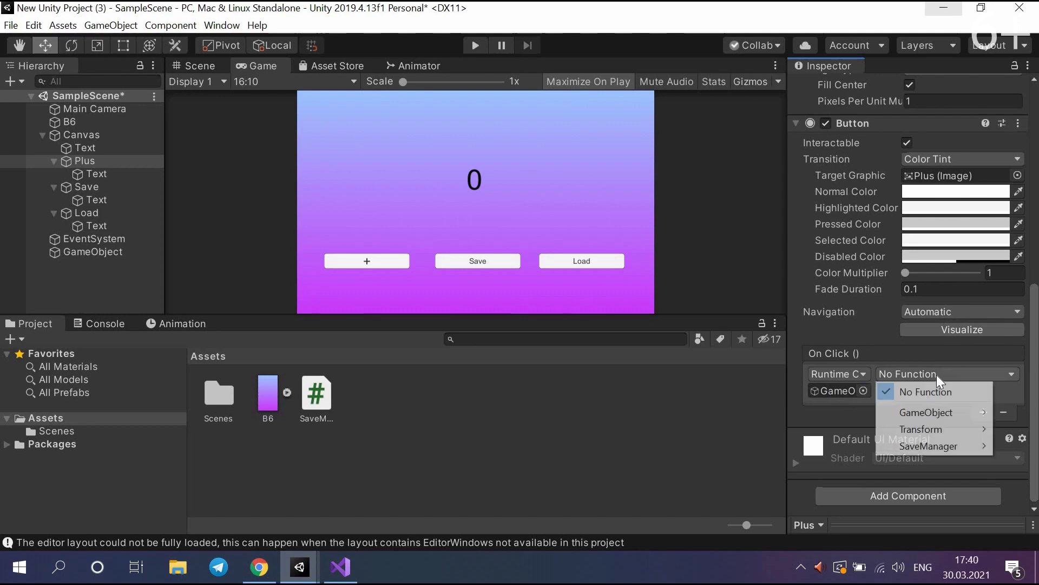
mouse_move(932, 445)
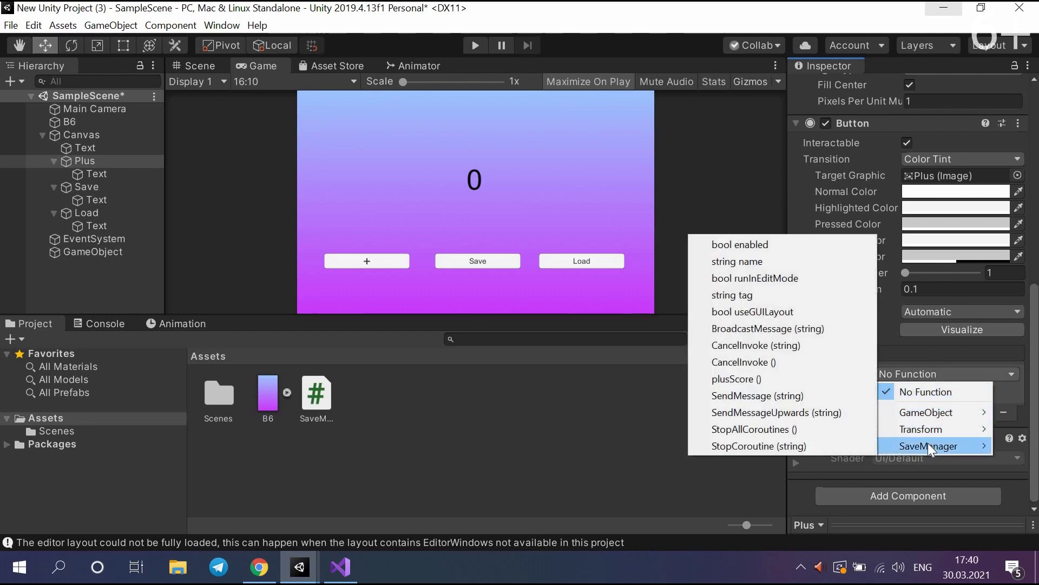
left_click(759, 379)
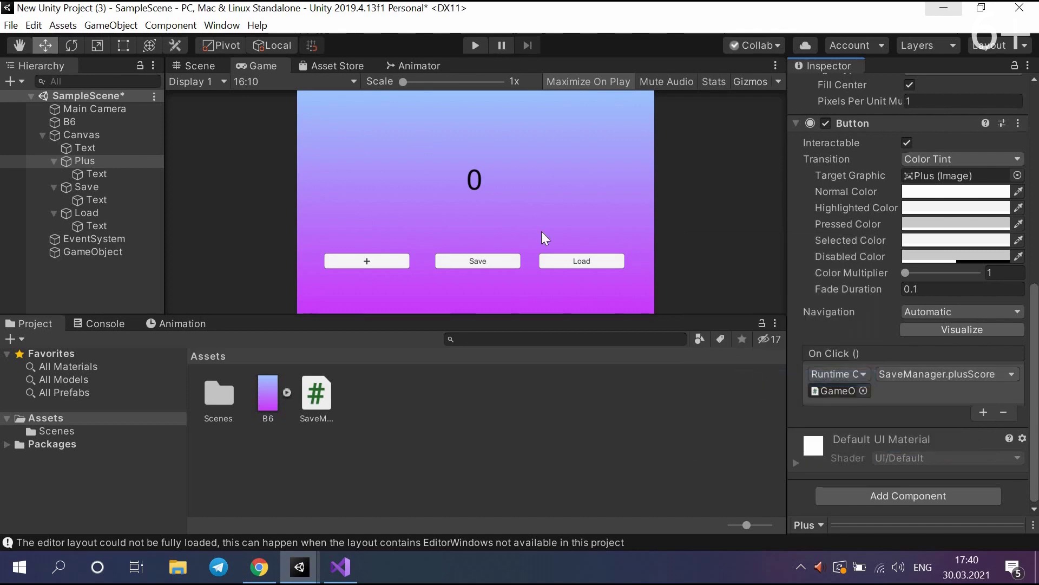
left_click(475, 48)
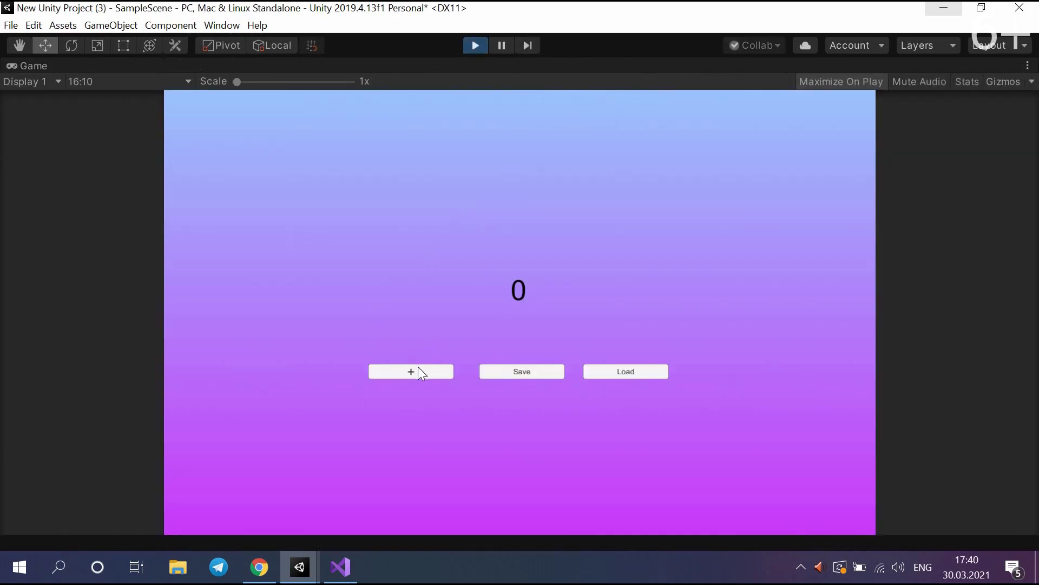
- Click the + button in the Game view to raise the score to 4
left_click(418, 367)
left_click(418, 367)
left_click(418, 367)
left_click(418, 370)
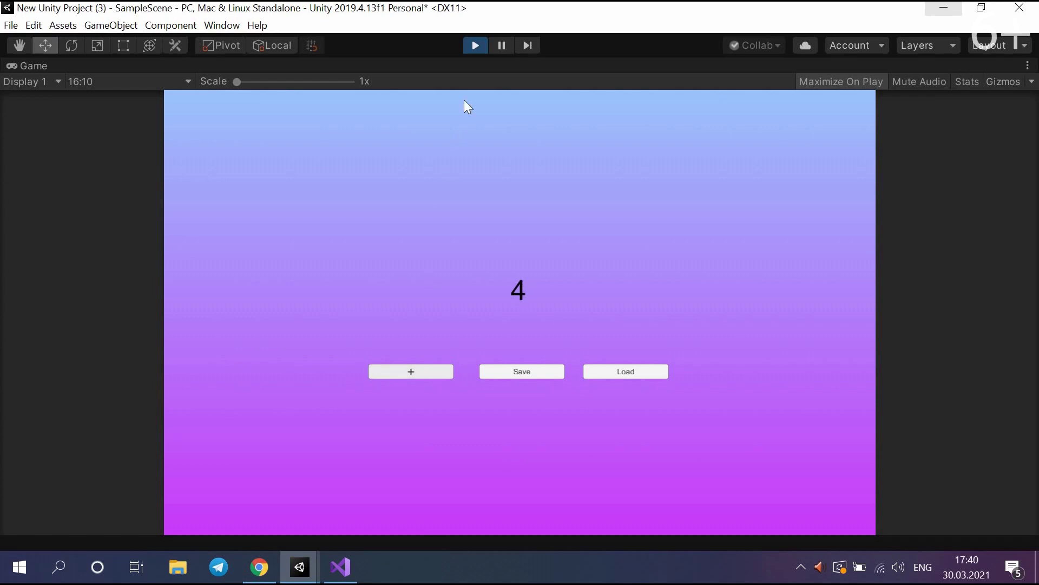
- Stop play mode, run the scene again, then stop it
left_click(473, 48)
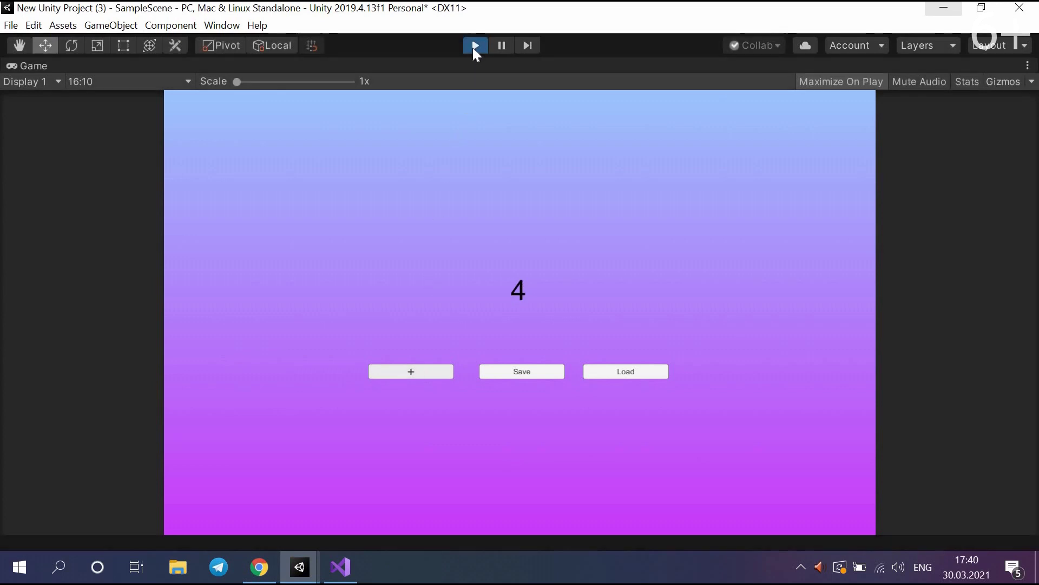
left_click(475, 45)
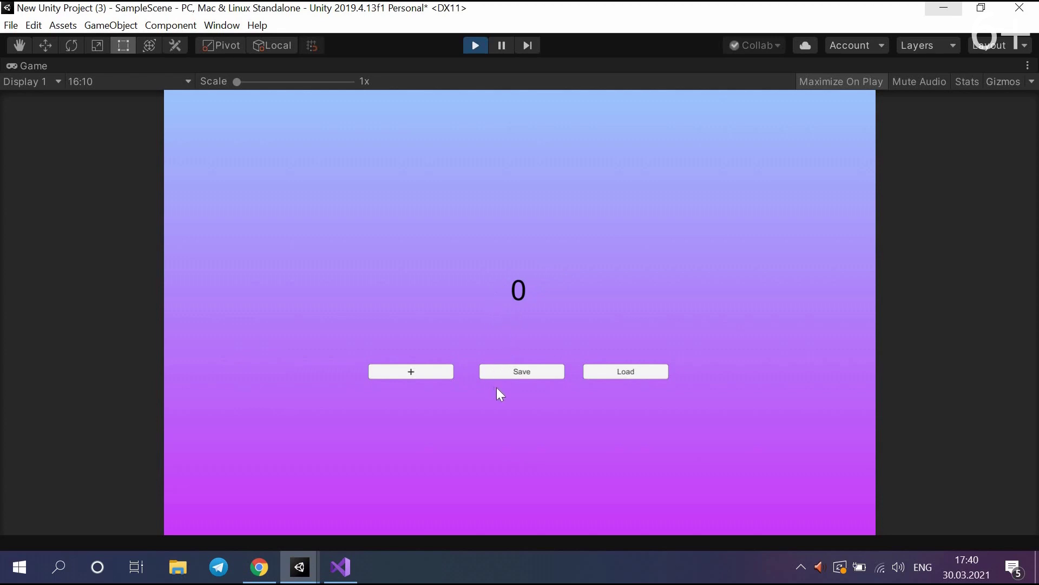
left_click(470, 49)
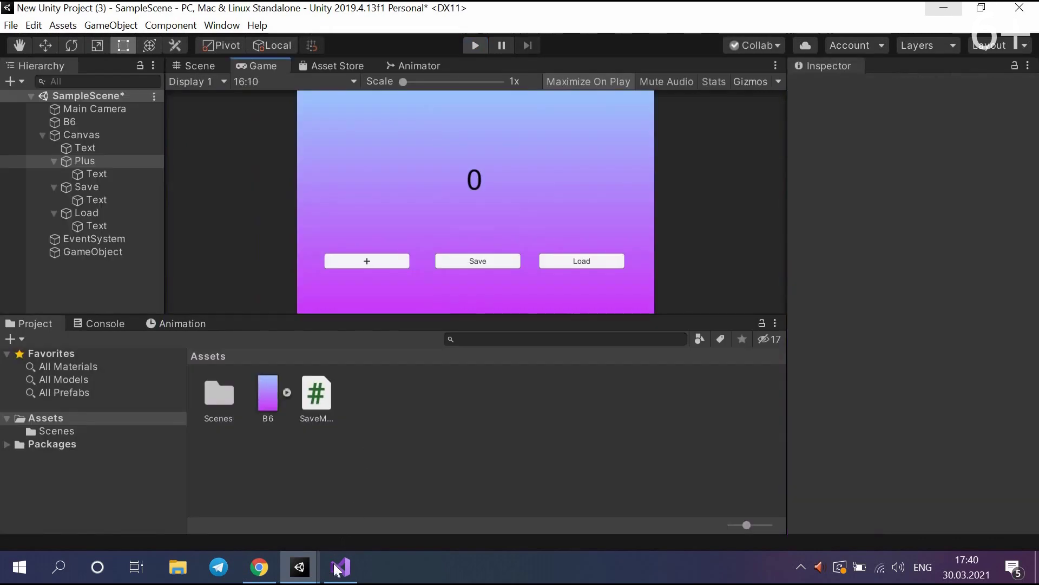
- Add an empty public void saveScore() method below plusScore in SaveManager.cs
left_click(336, 569)
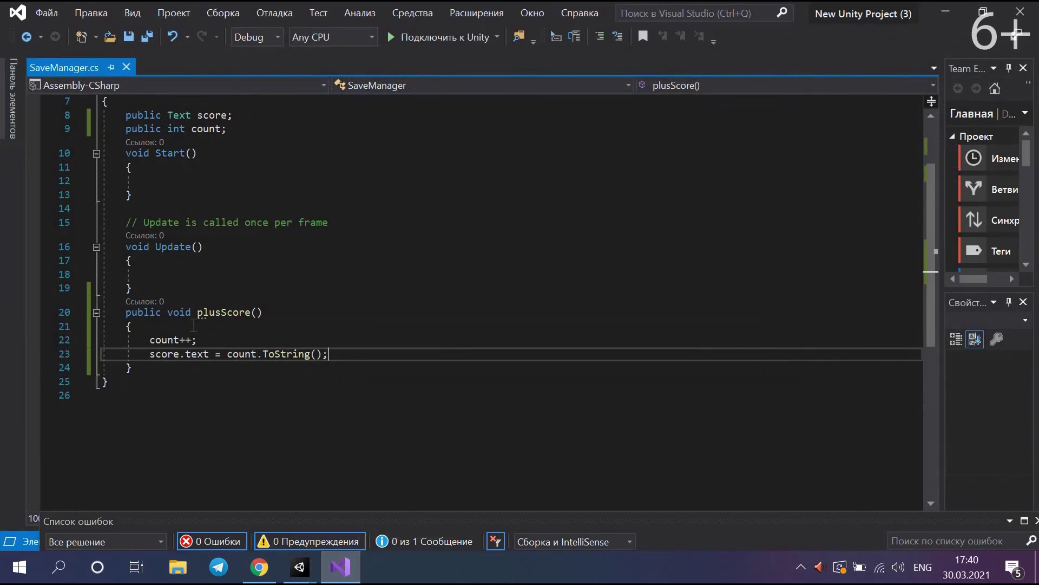
left_click(150, 370)
key("Return")
type("pu")
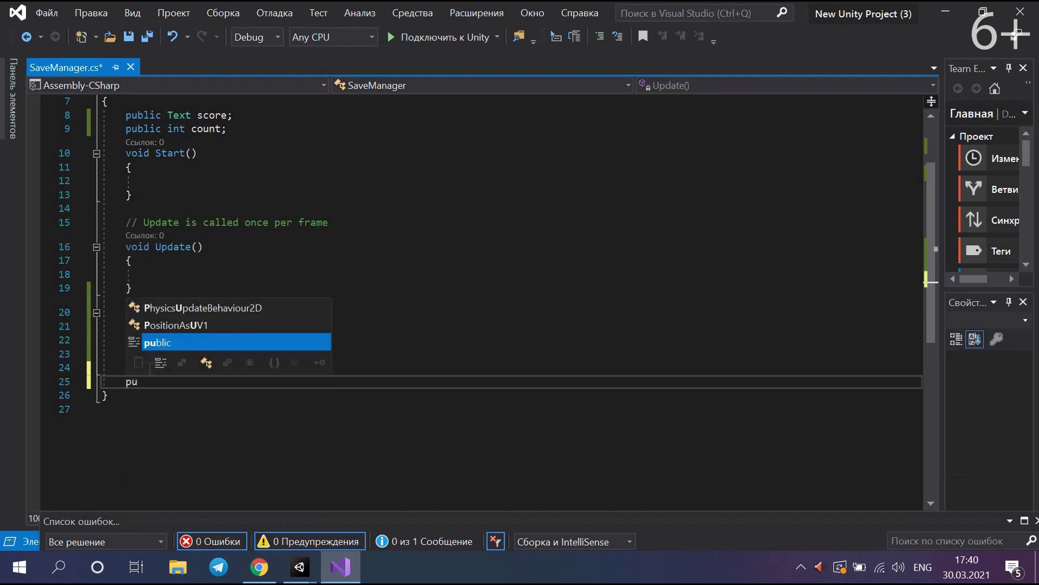
type("blic v")
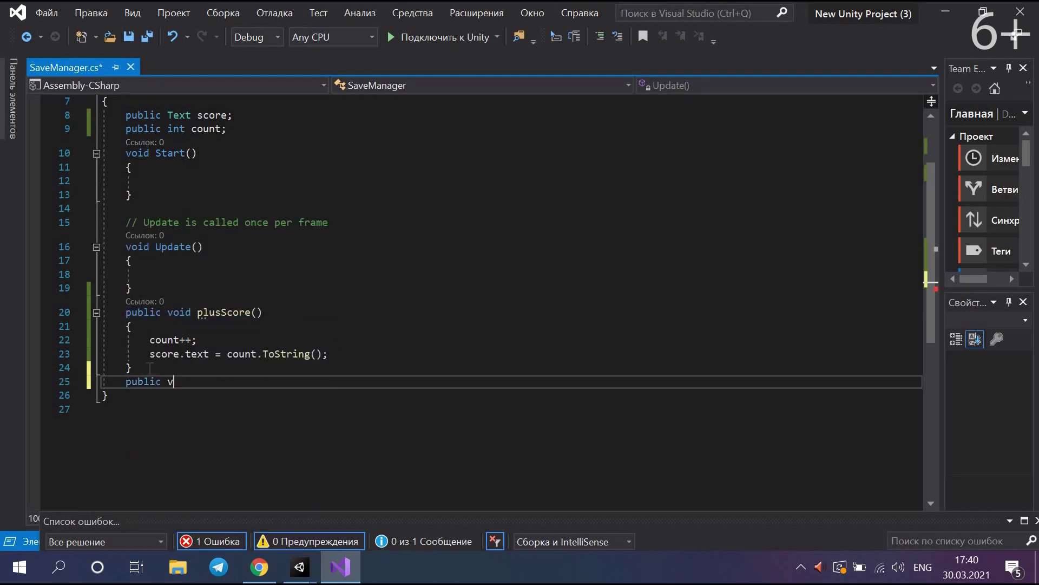
type("oid")
type(" saveScore()")
key("Return")
type("{")
key("Return")
key("Return")
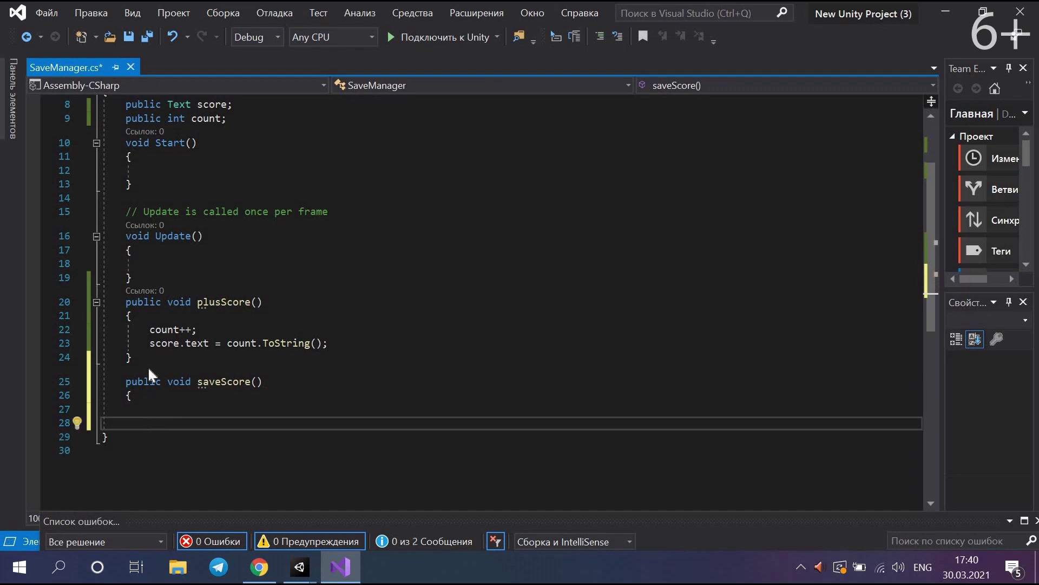
type("}")
- Fill saveScore with PlayerPrefs.SetInt("count", count); and save all changes
left_click(177, 409)
type("P")
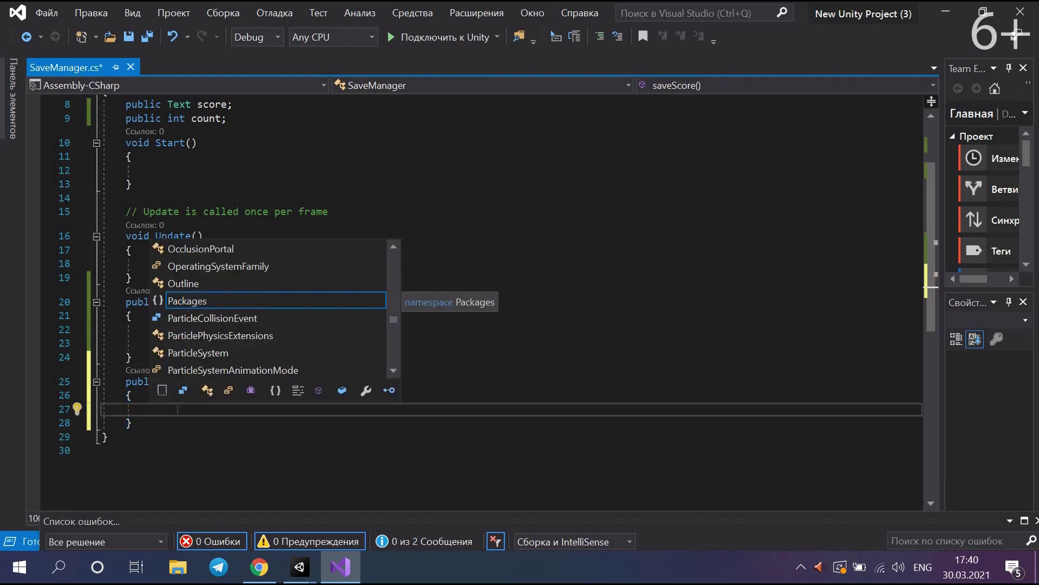
type("laye")
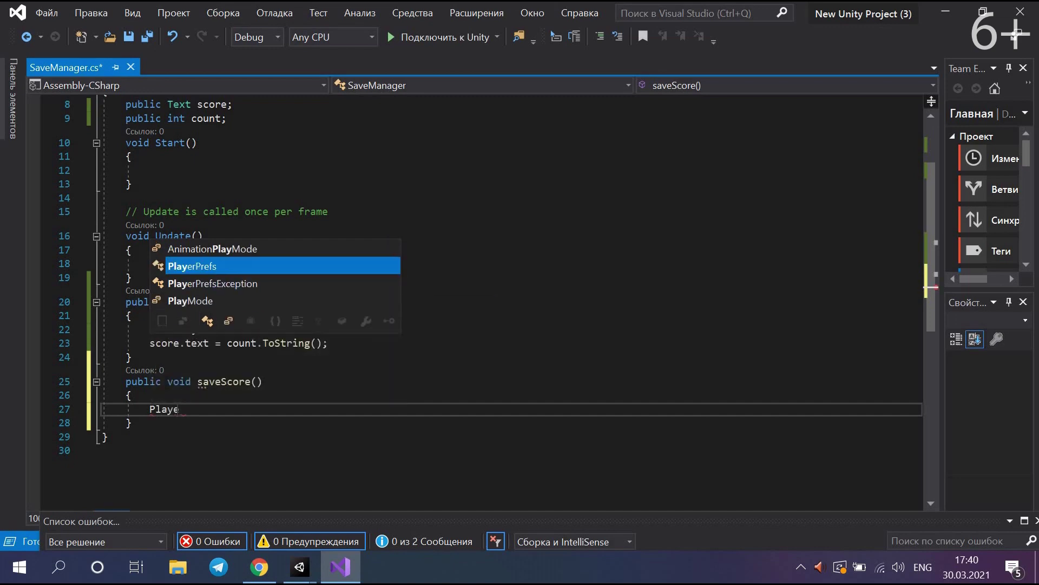
type("r")
key("Tab")
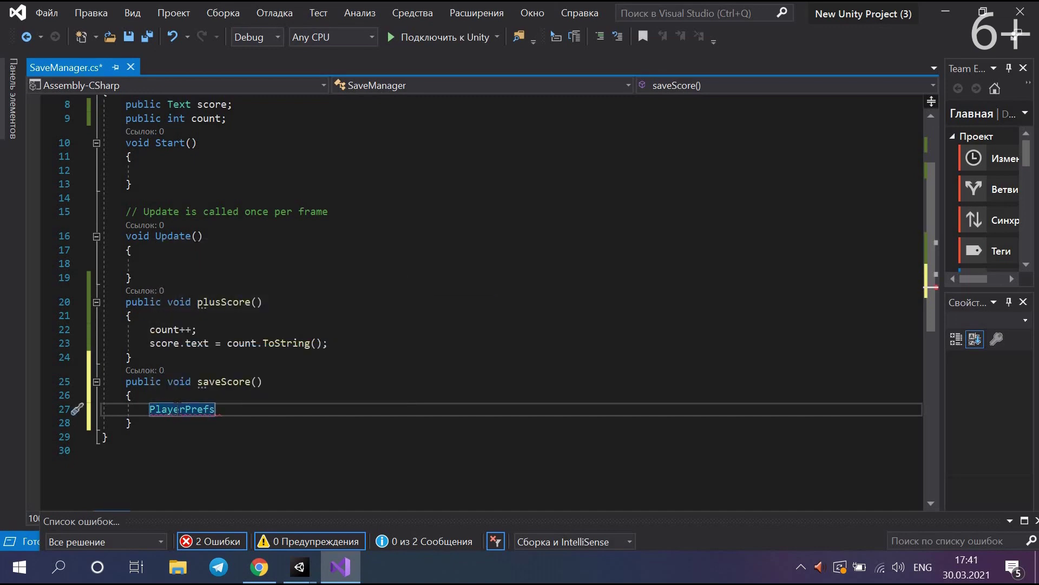
type(".Set")
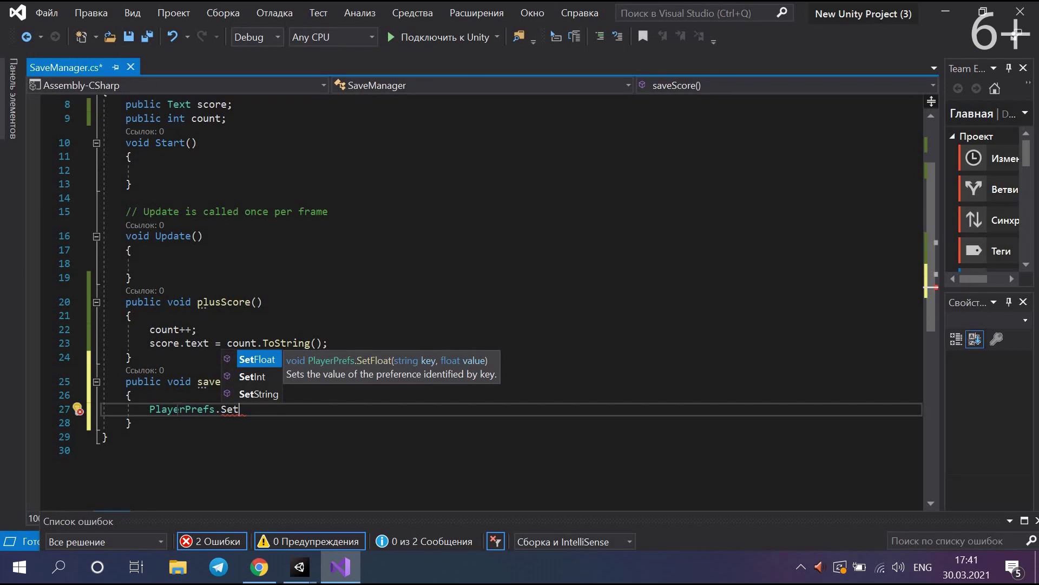
key("Down")
key("Tab")
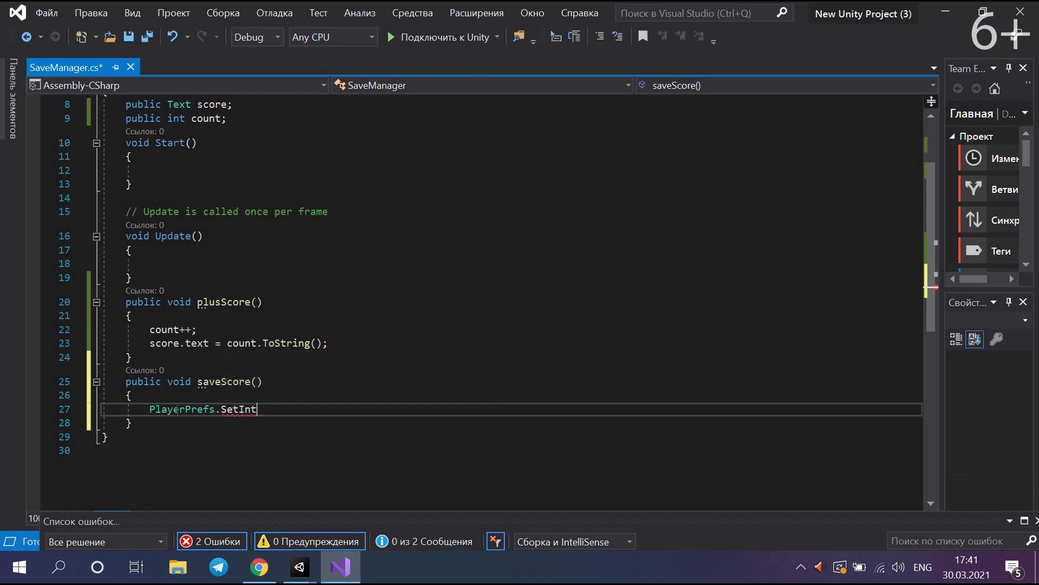
type("(")
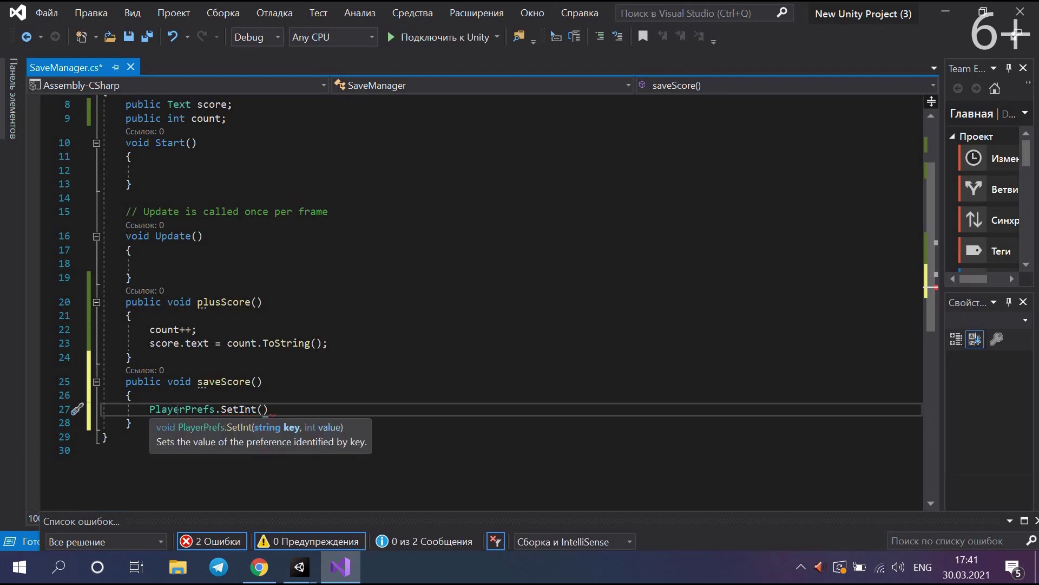
type("\"")
type("count\"")
type(", ")
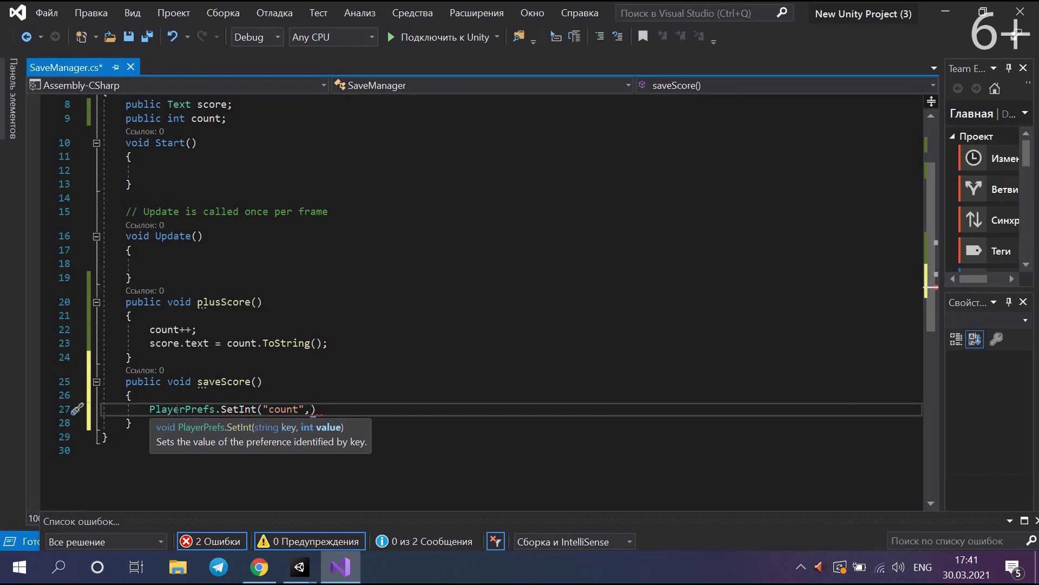
type("cou")
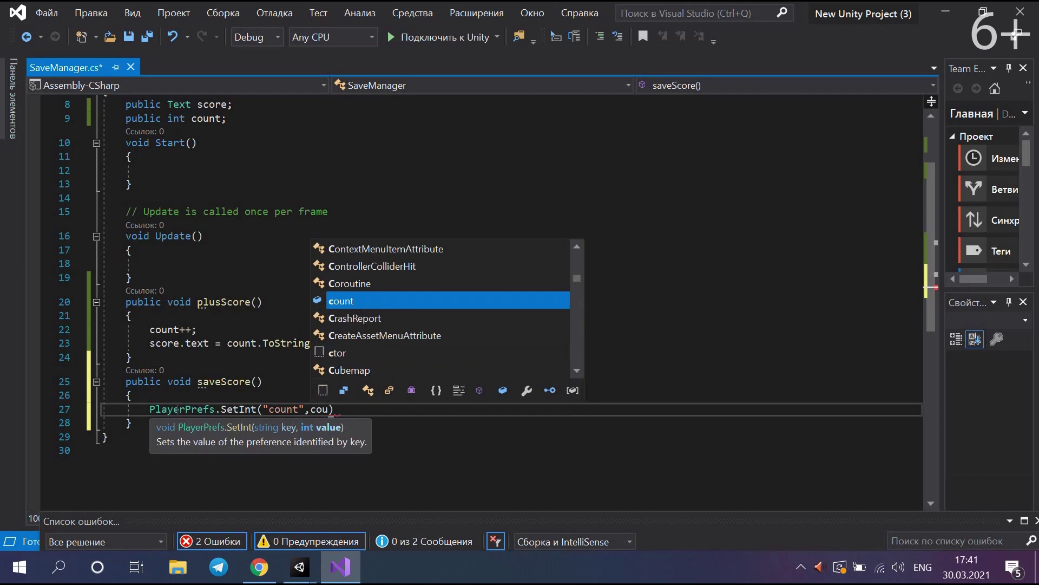
type("nt);")
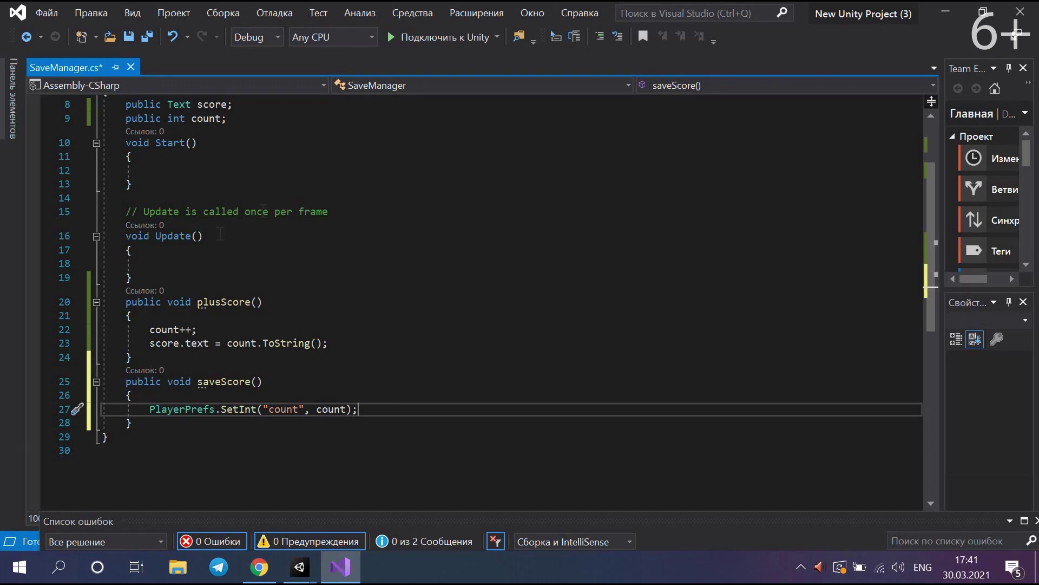
left_click(147, 37)
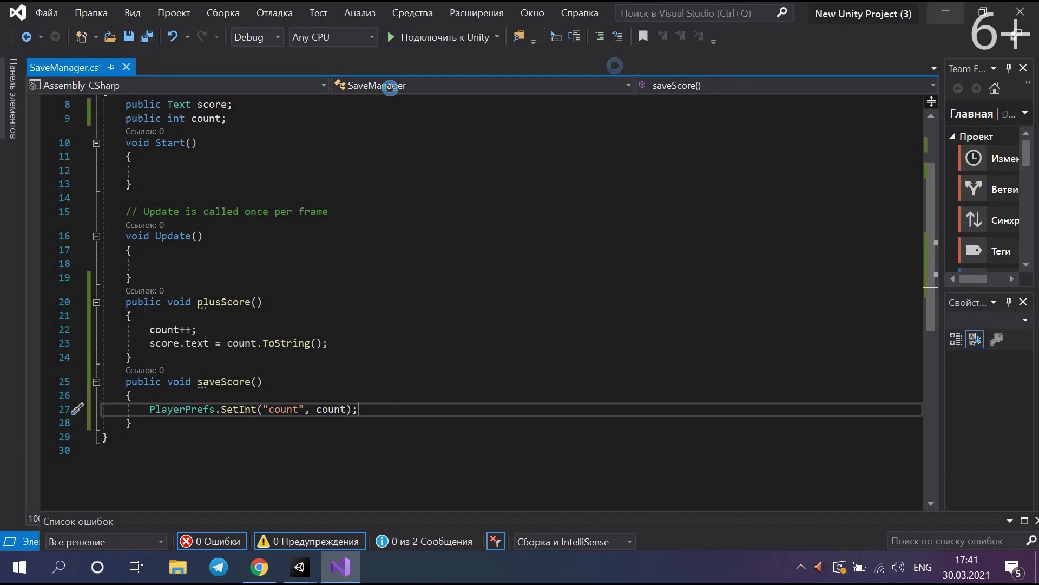
key("alt+Tab")
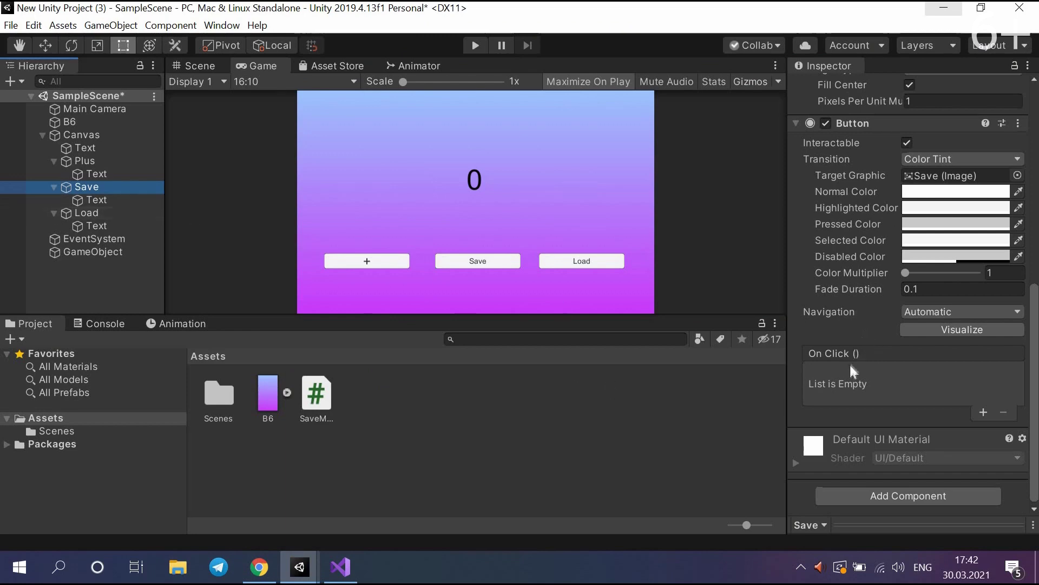
- Point the Save button's On Click at GameObject's SaveManager.saveScore (), then return to SaveManager.cs
left_click(983, 413)
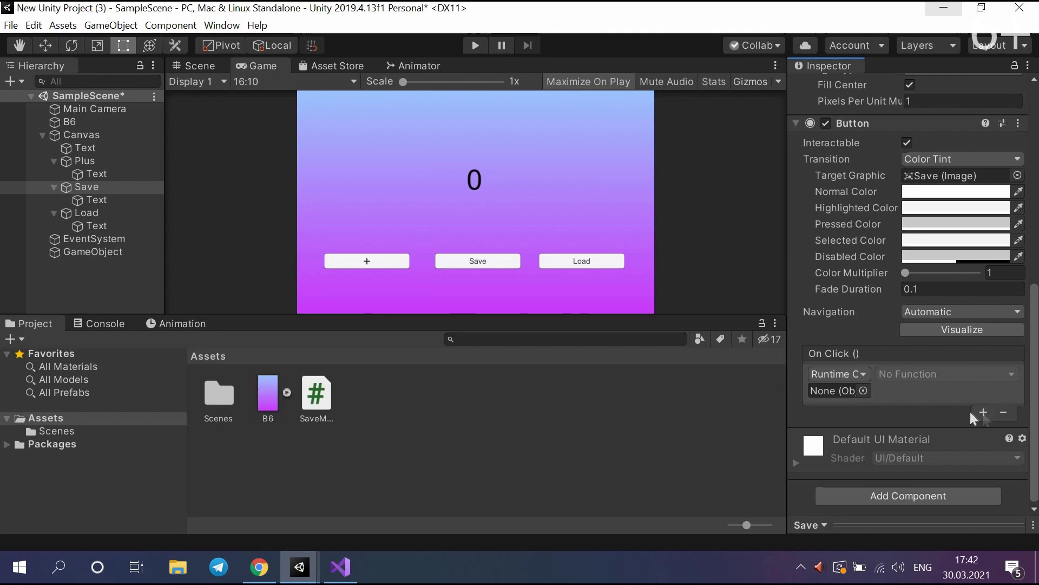
left_click_drag(82, 256, 845, 390)
left_click(934, 374)
mouse_move(916, 450)
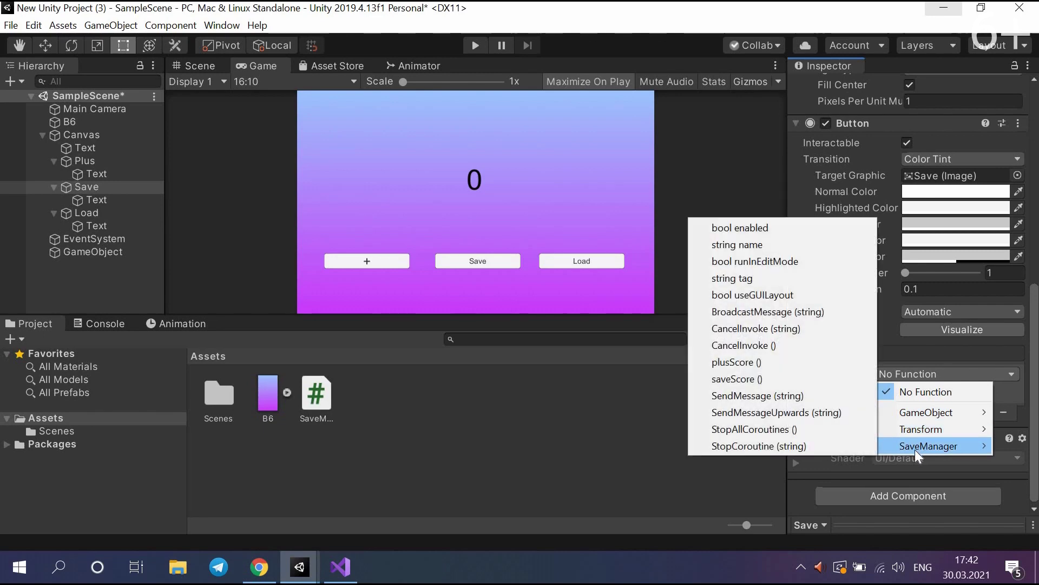
left_click(744, 383)
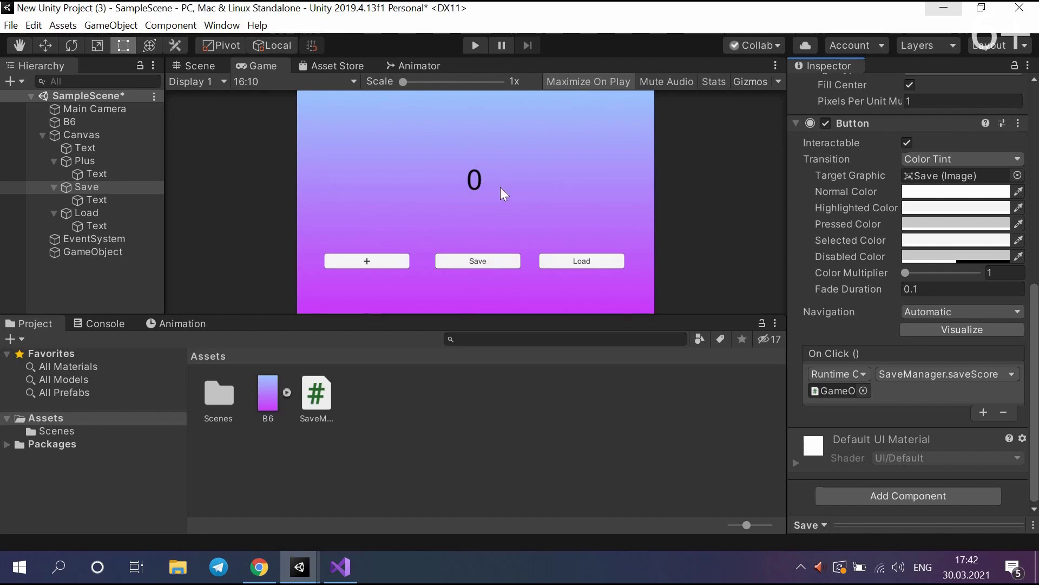
left_click(341, 563)
- Add an empty public void LoadScore() method below saveScore
left_click(154, 428)
key("Return")
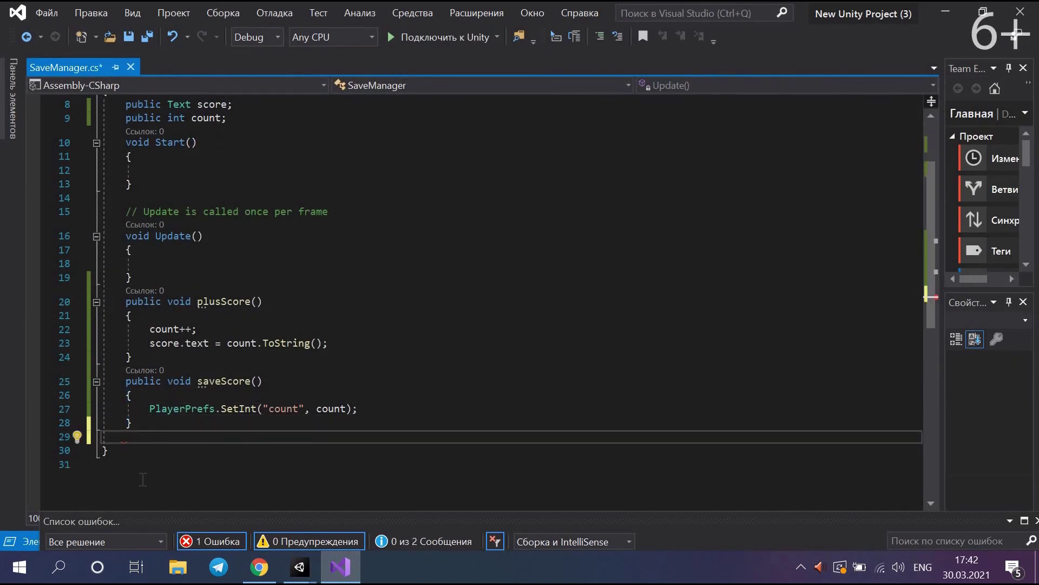
type("public")
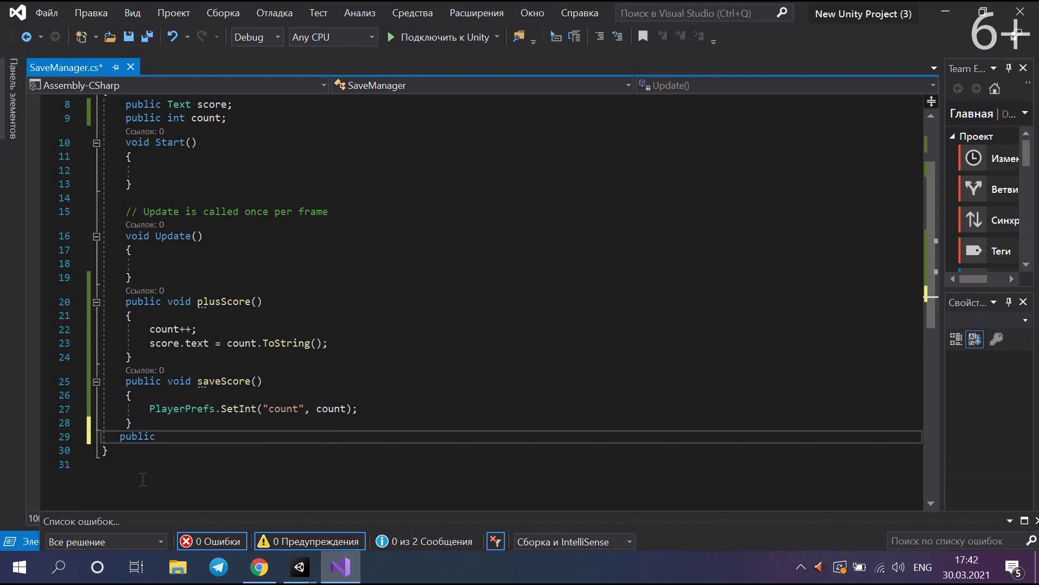
type(" void L")
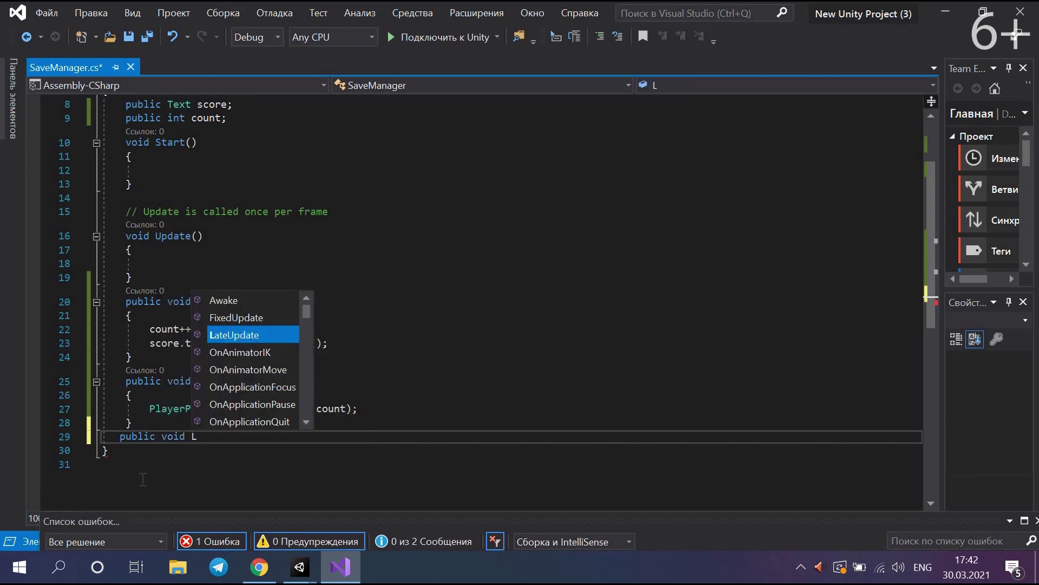
type("oad")
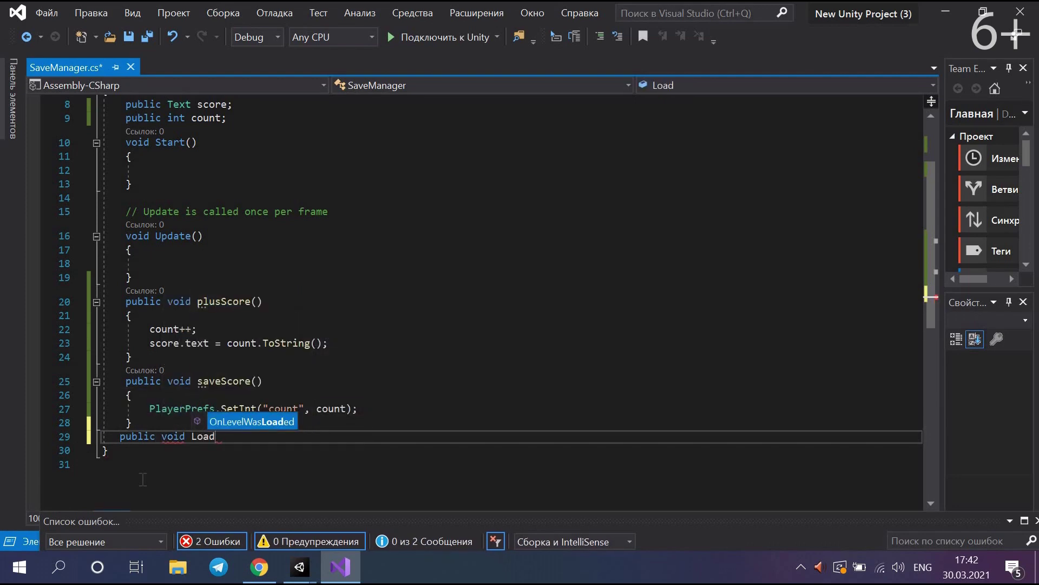
type("Score)")
key("BackSpace")
type("()")
key("Return")
type("{")
key("Return")
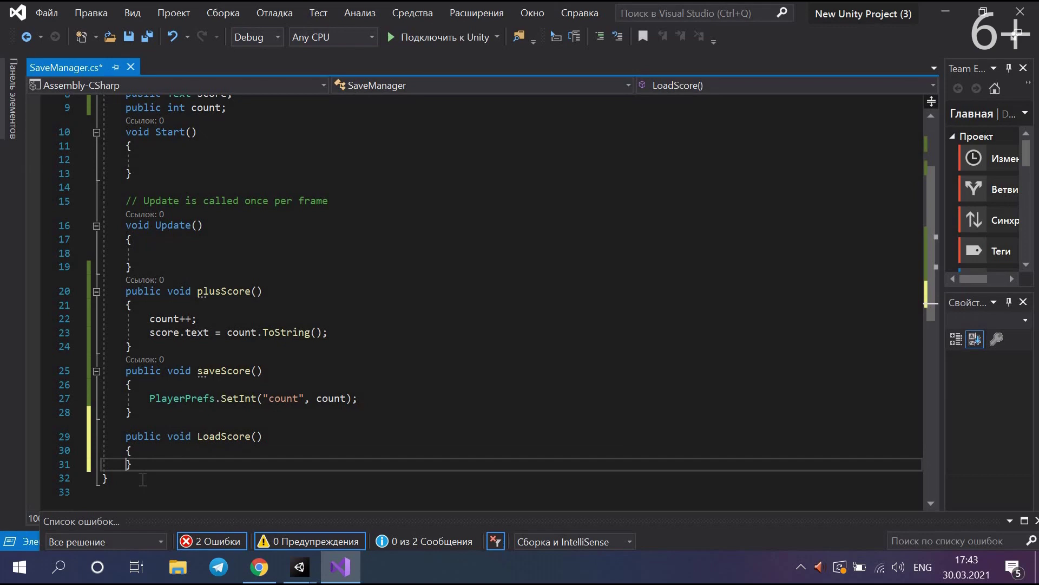
key("Return")
- Write score.text = PlayerPrefs.GetInt("count"); inside LoadScore
left_click_drag(150, 332, 209, 332)
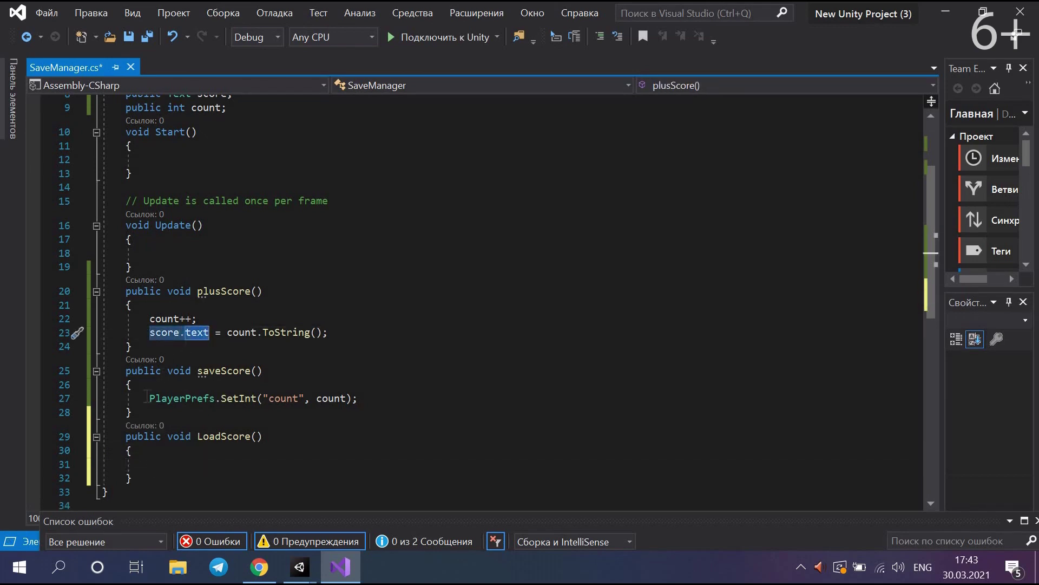
left_click_drag(144, 397, 358, 398)
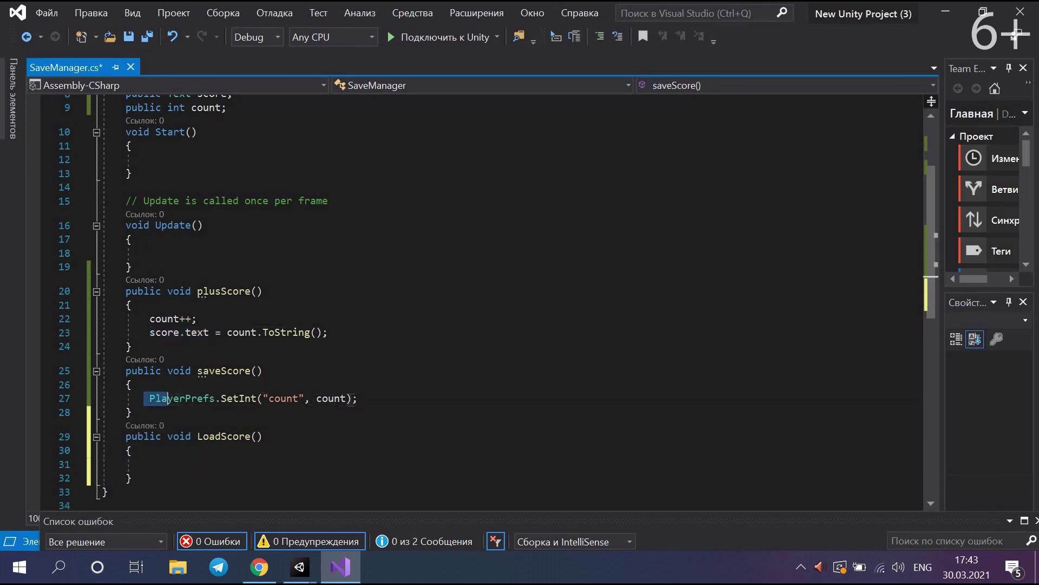
left_click(190, 467)
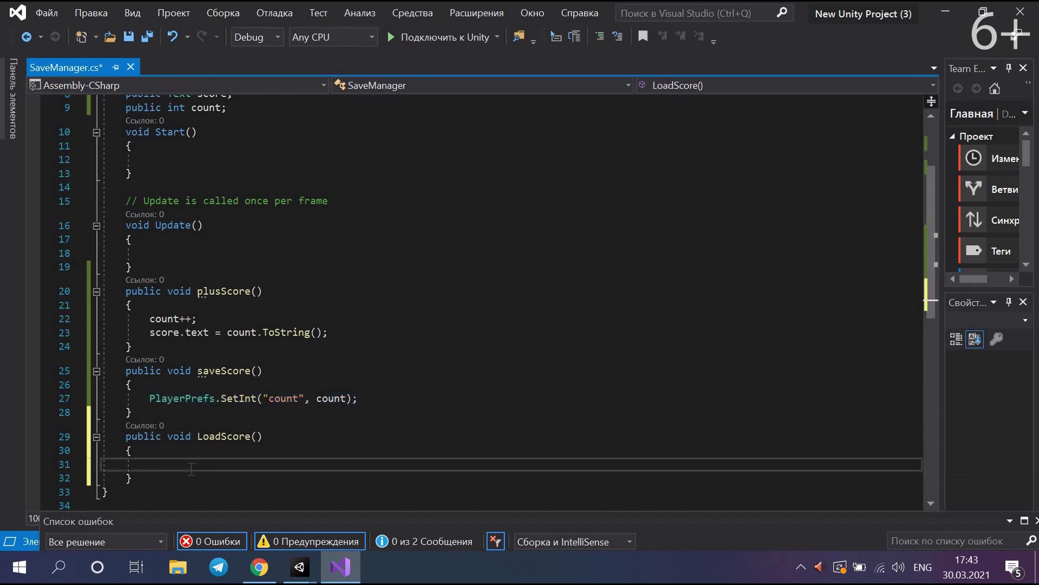
type("score.texst")
key("BackSpace")
key("BackSpace")
type("t=")
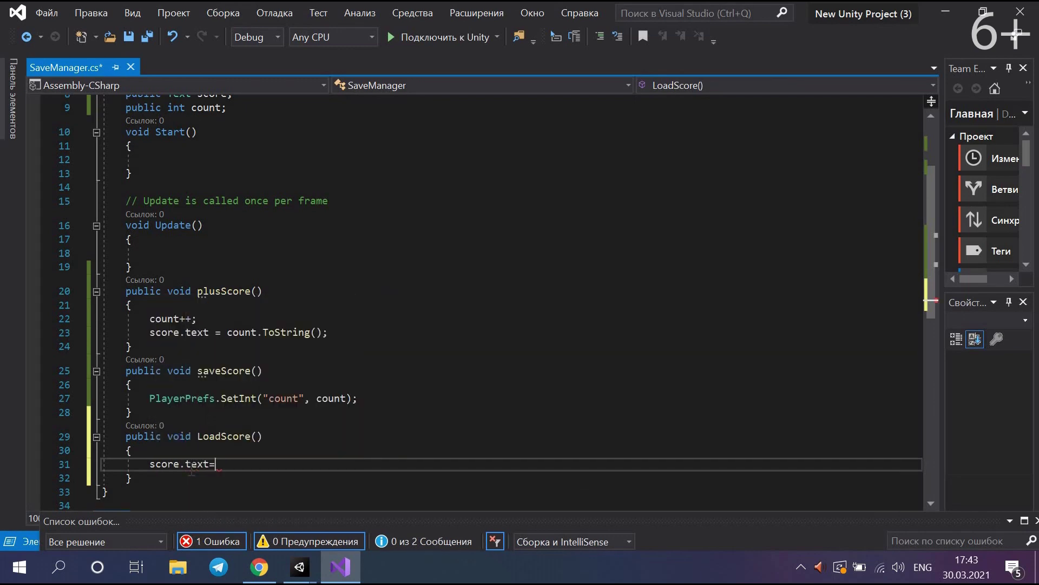
type("Playe")
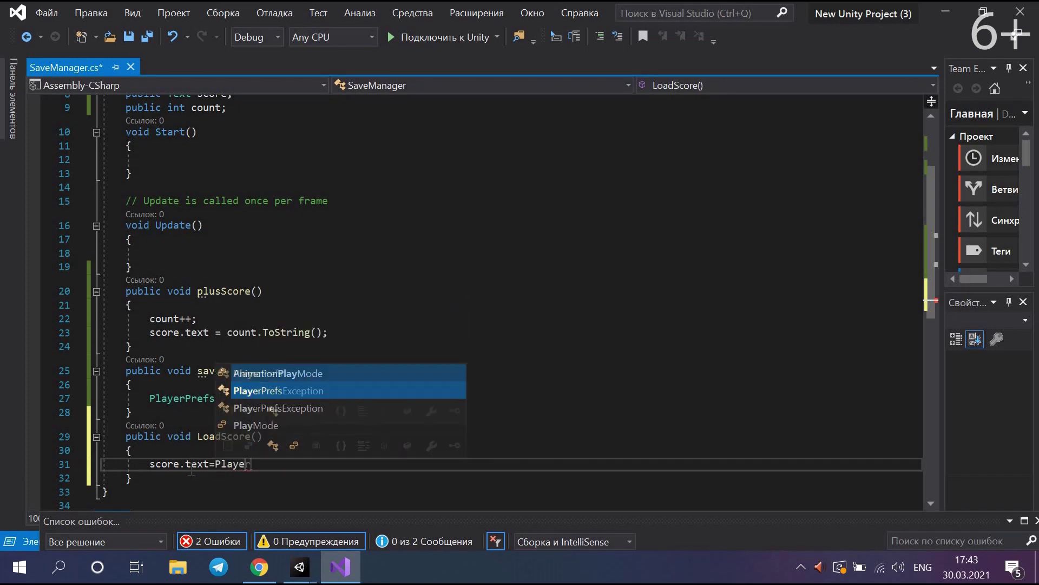
type("rP")
key("Tab")
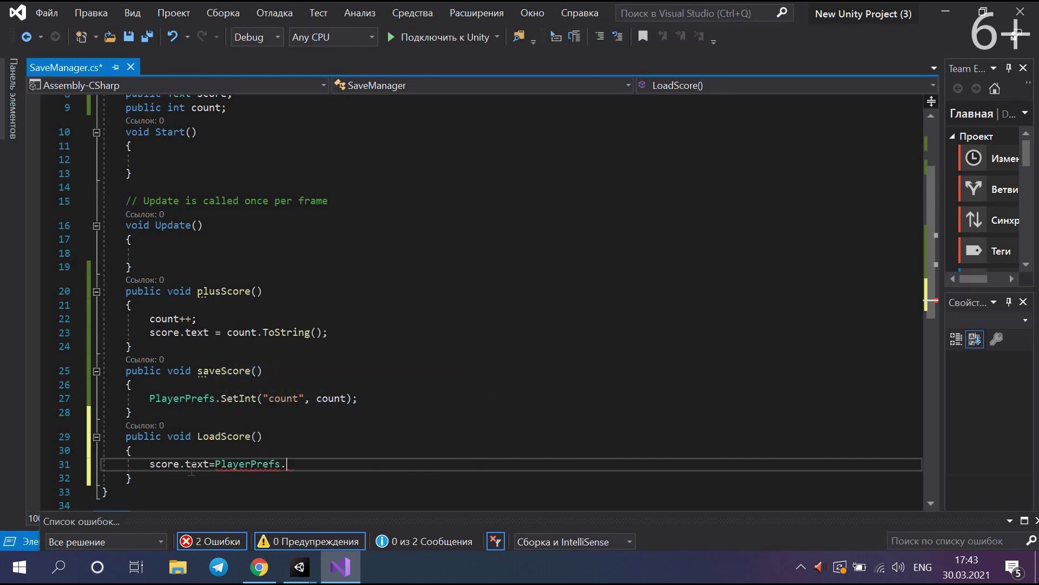
type("Get")
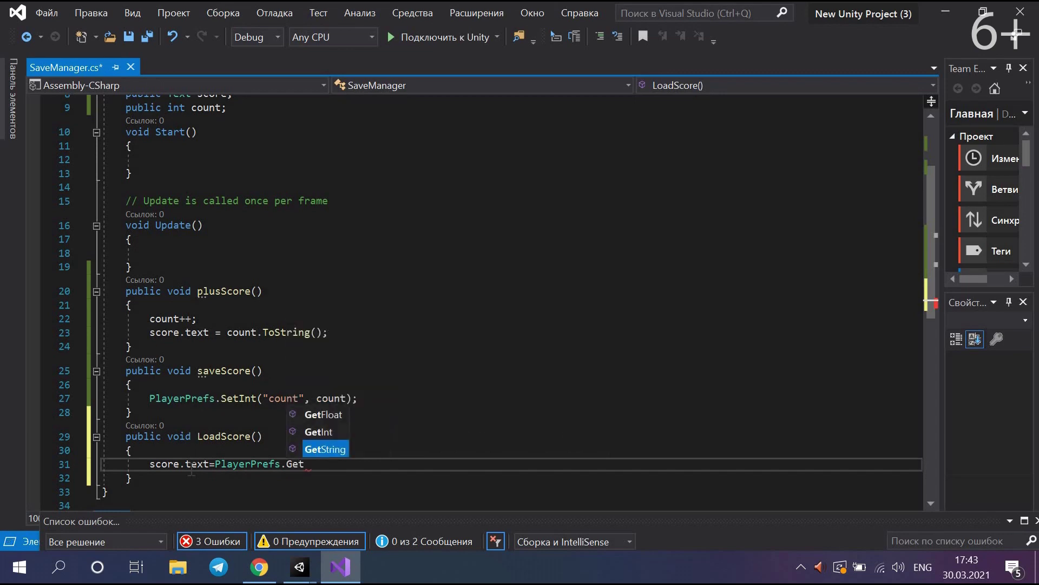
type("I")
key("Tab")
type("(\"")
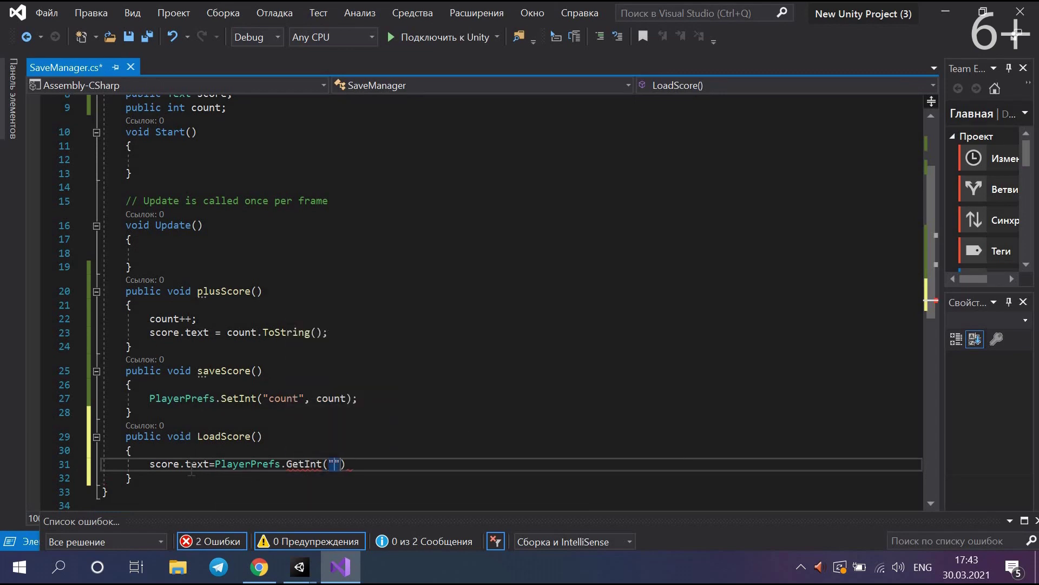
type("count")
key("Right")
key("Right")
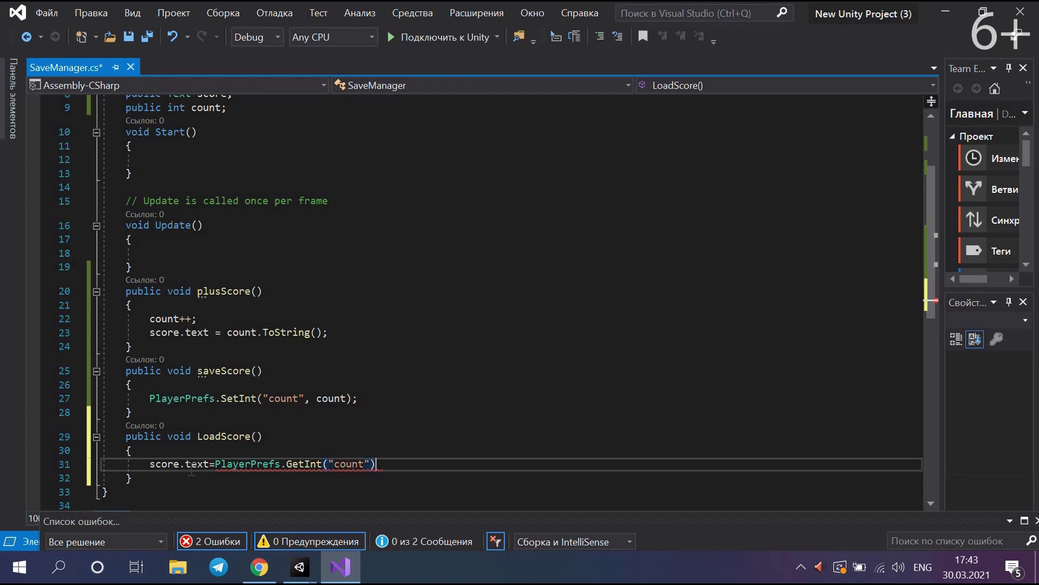
type(";")
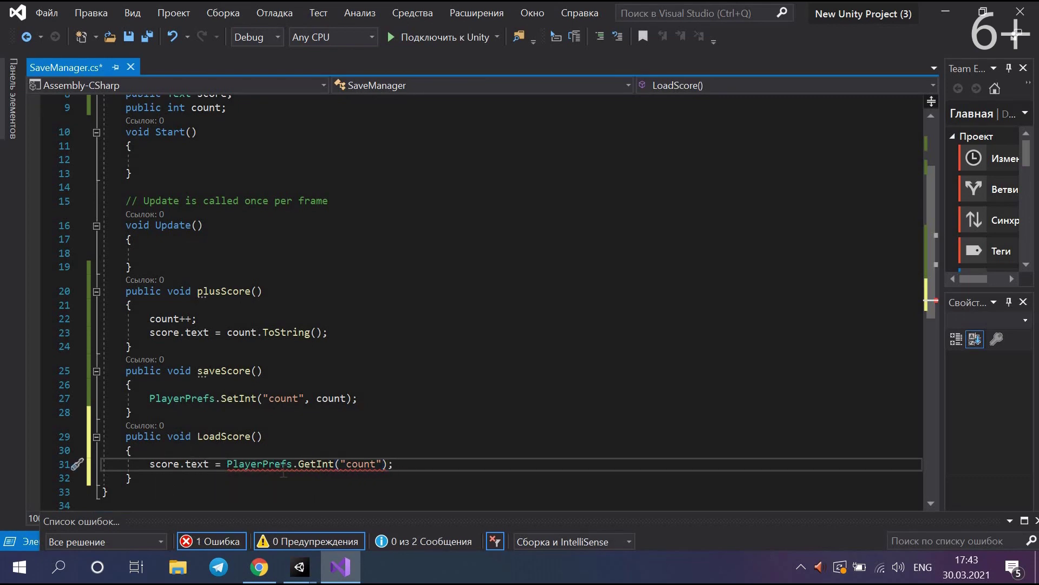
- Append .ToString() to the GetInt call, save the script and minimize Visual Studio
mouse_move(284, 473)
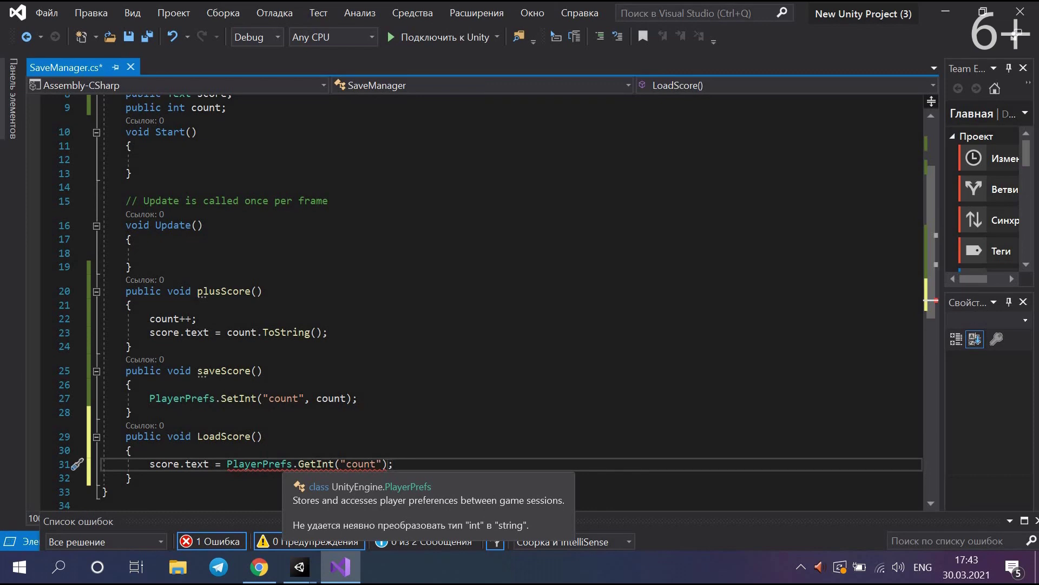
key("Left")
type(".")
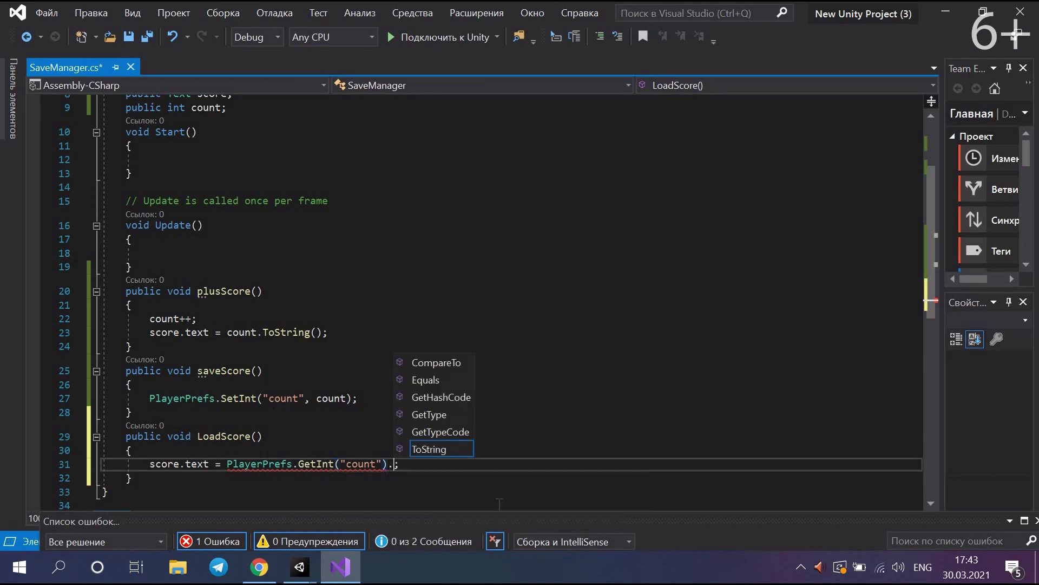
key("Tab")
type("()")
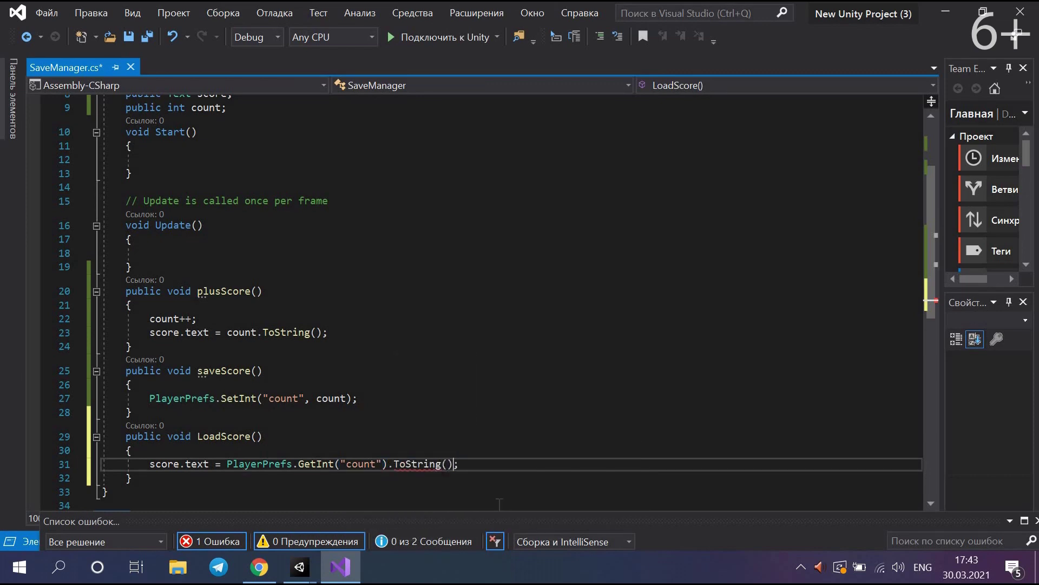
key("Right")
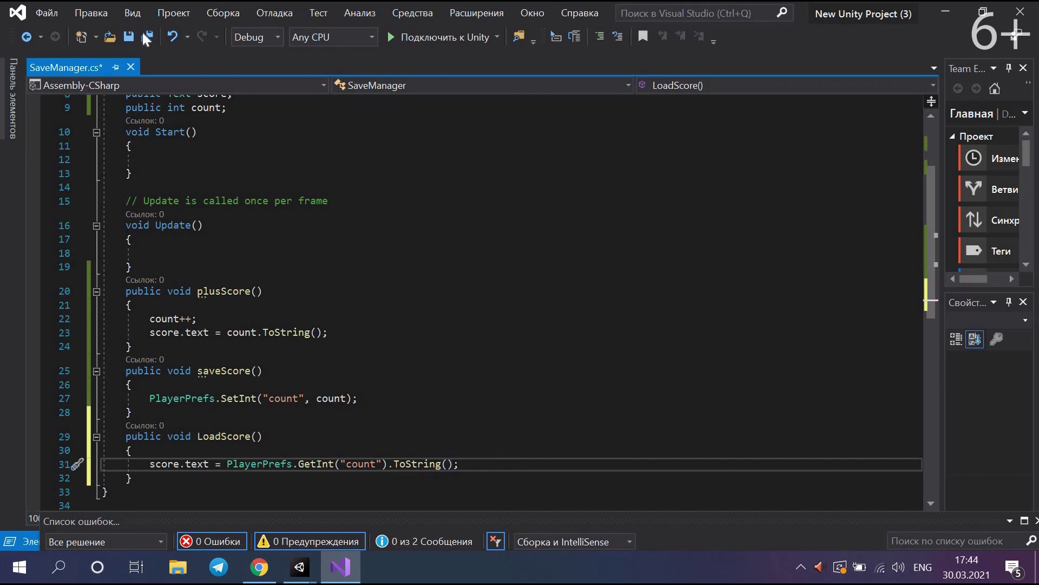
left_click(147, 37)
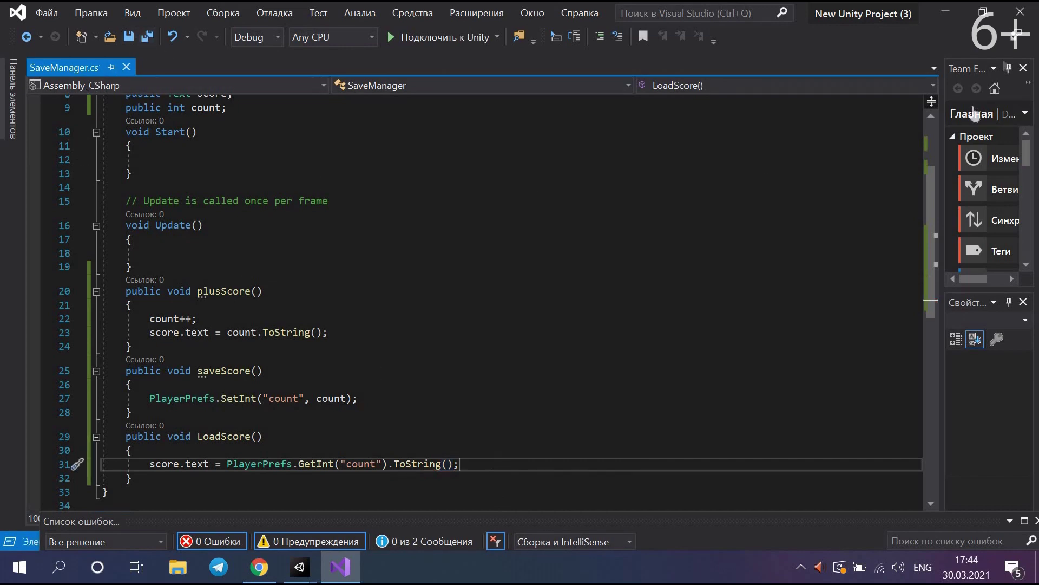
left_click(953, 11)
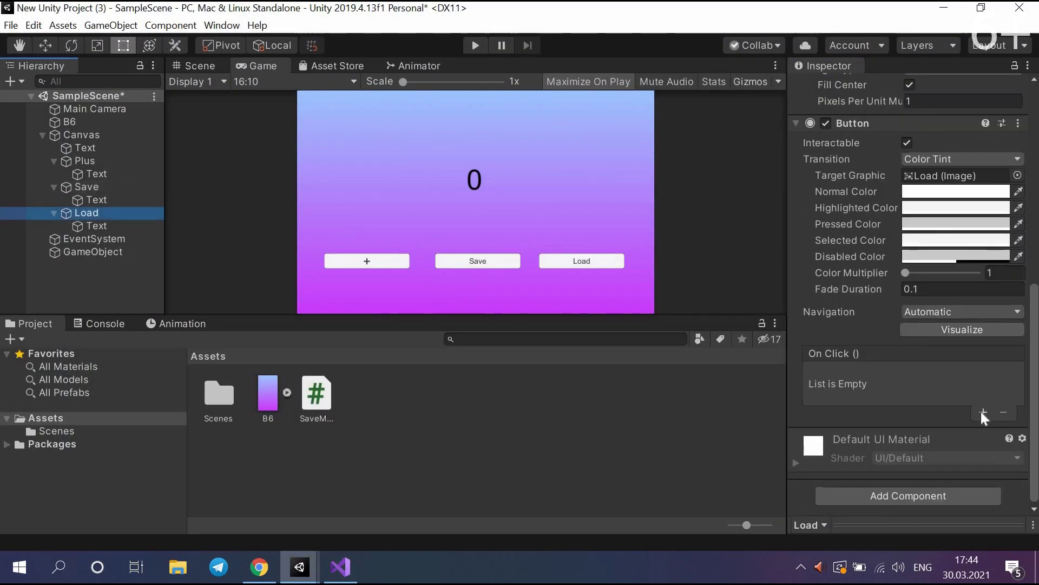
- Set the Load button's On Click to GameObject's SaveManager.LoadScore(), then enter play mode
left_click(983, 411)
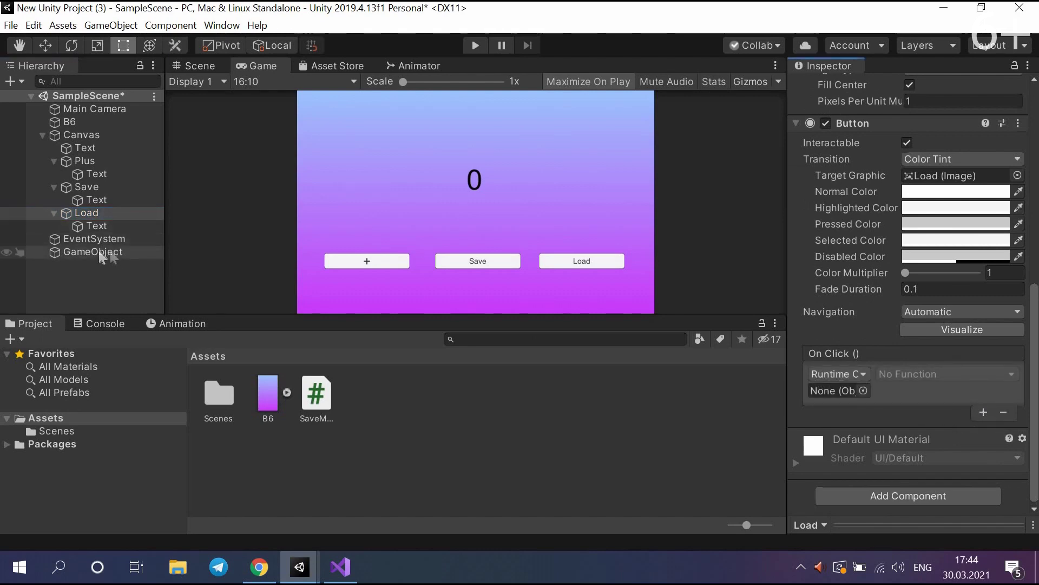
left_click_drag(126, 257, 837, 391)
left_click(921, 372)
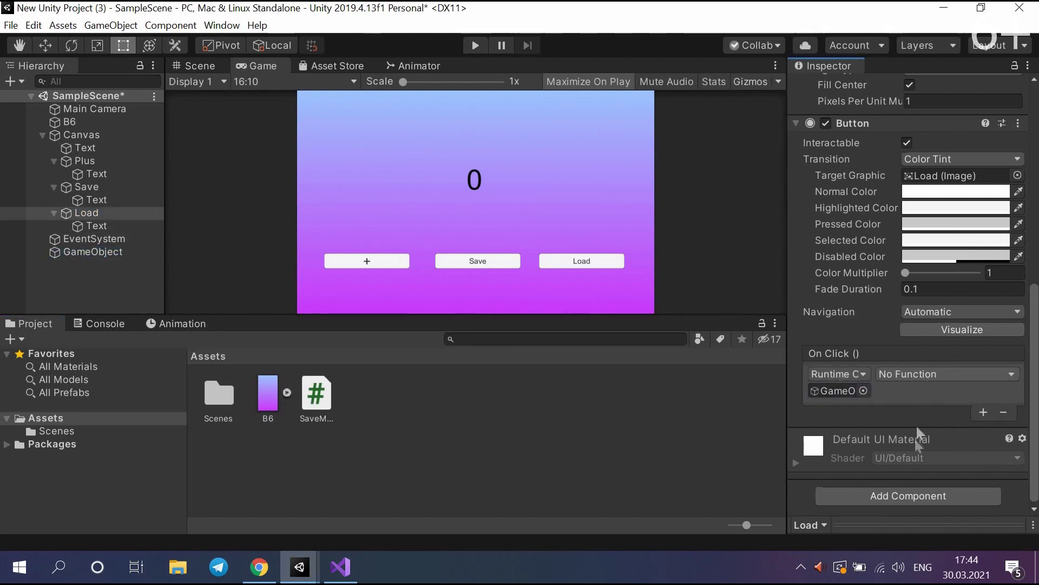
mouse_move(913, 447)
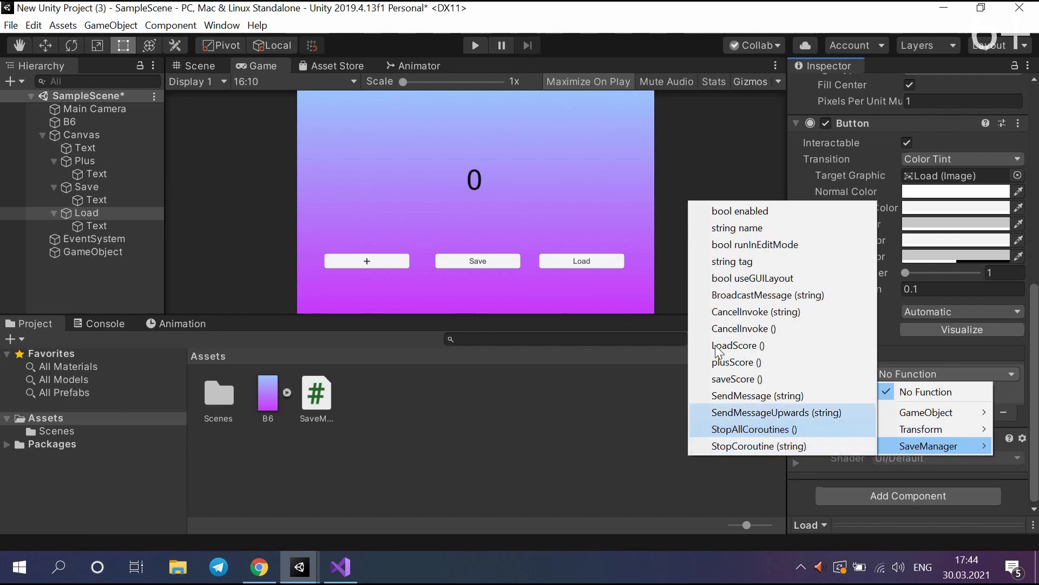
left_click(754, 346)
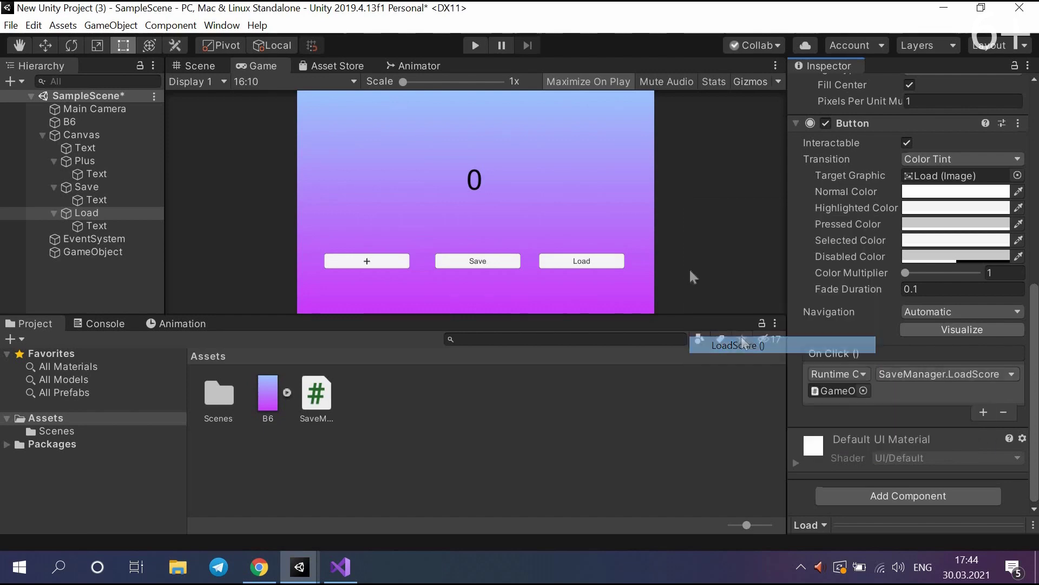
left_click(468, 45)
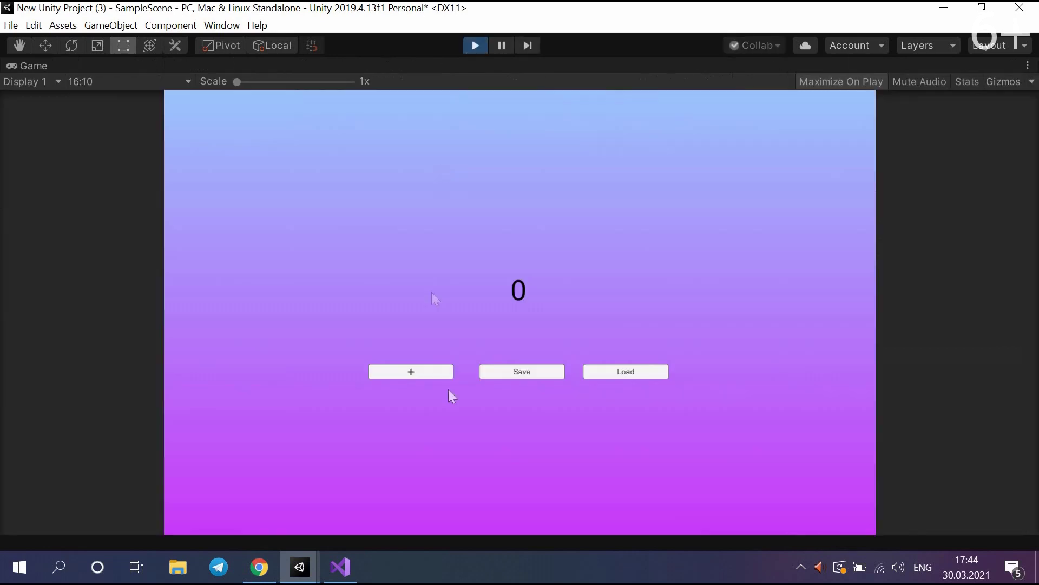
- Raise the score to 10 with the + button and save it
left_click(425, 371)
left_click(425, 372)
left_click(425, 371)
left_click(424, 371)
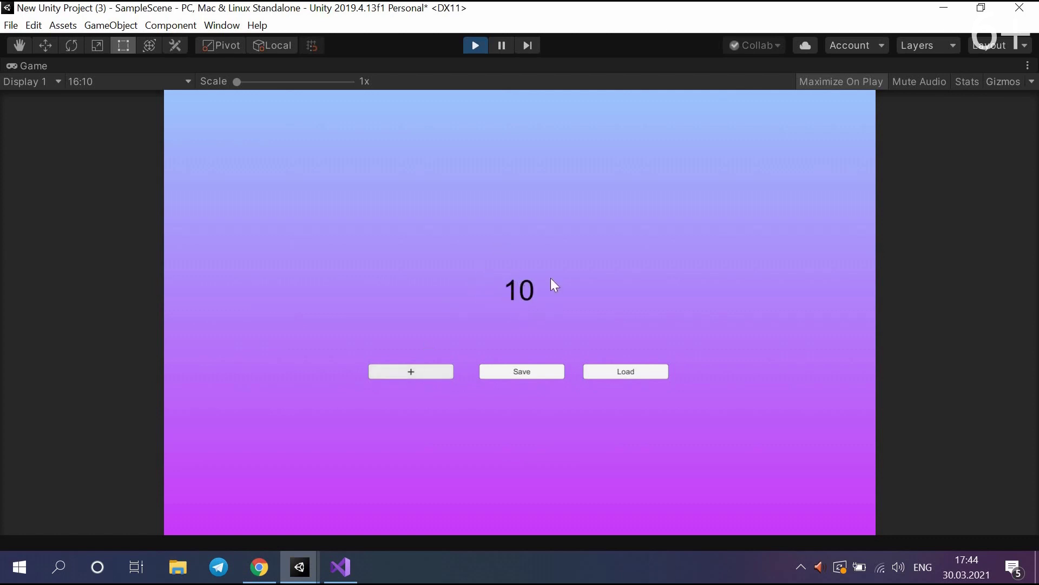
left_click(518, 370)
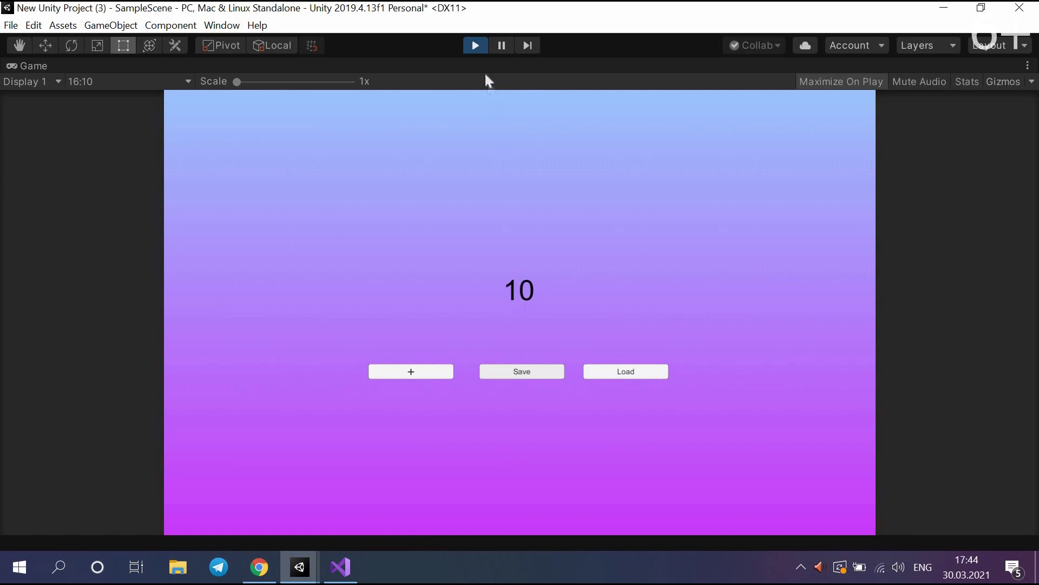
- Restart play mode, load the saved score of 10, then return to Visual Studio
left_click(474, 48)
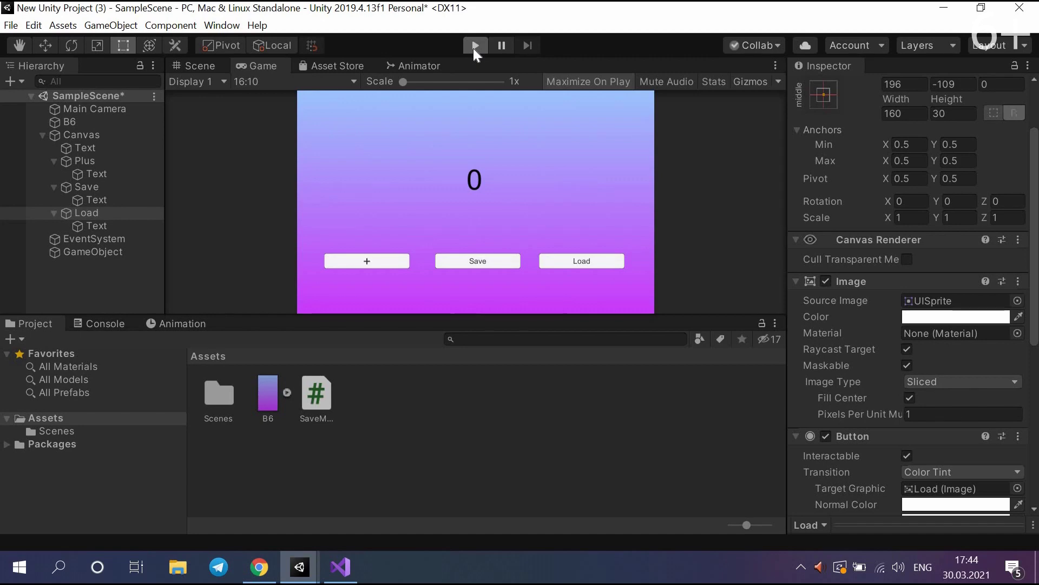
left_click(475, 46)
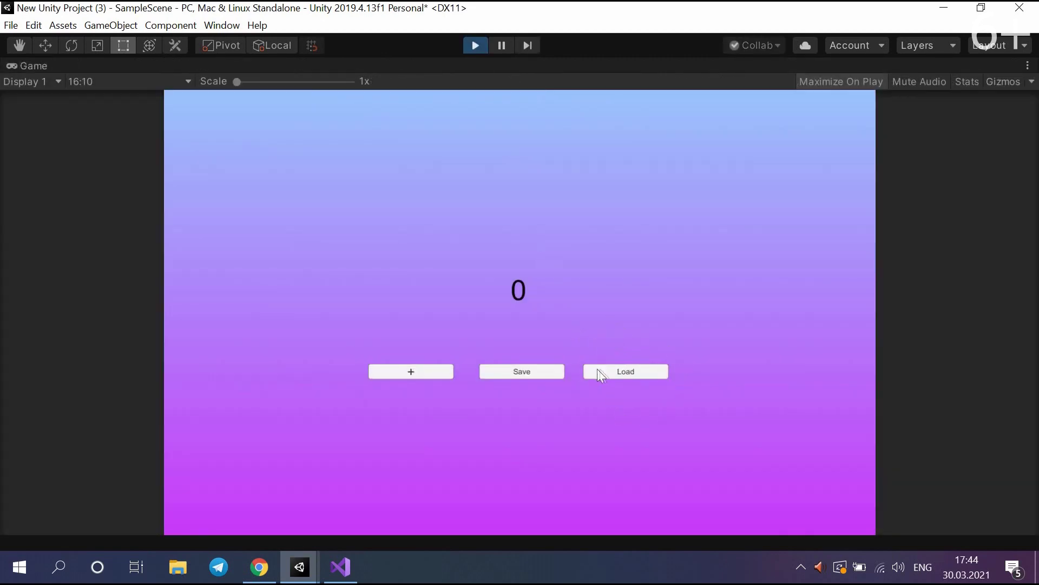
left_click(602, 370)
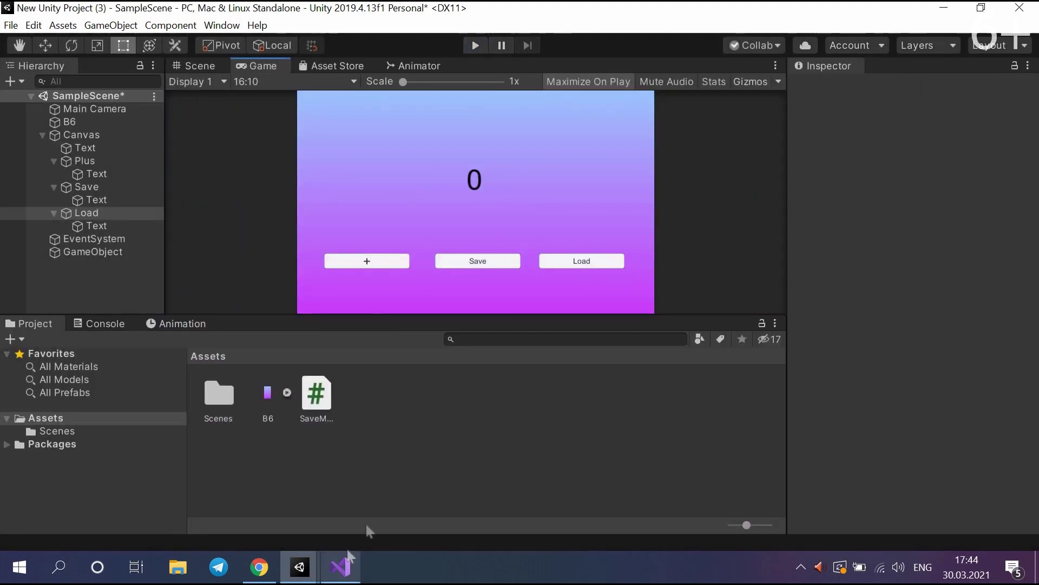
left_click(340, 567)
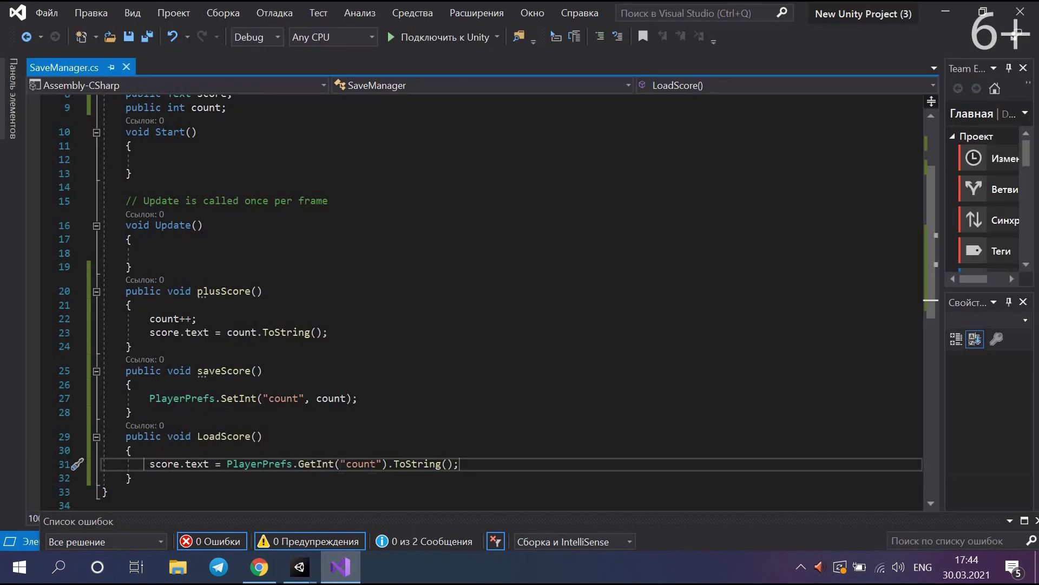
left_click_drag(144, 464, 461, 464)
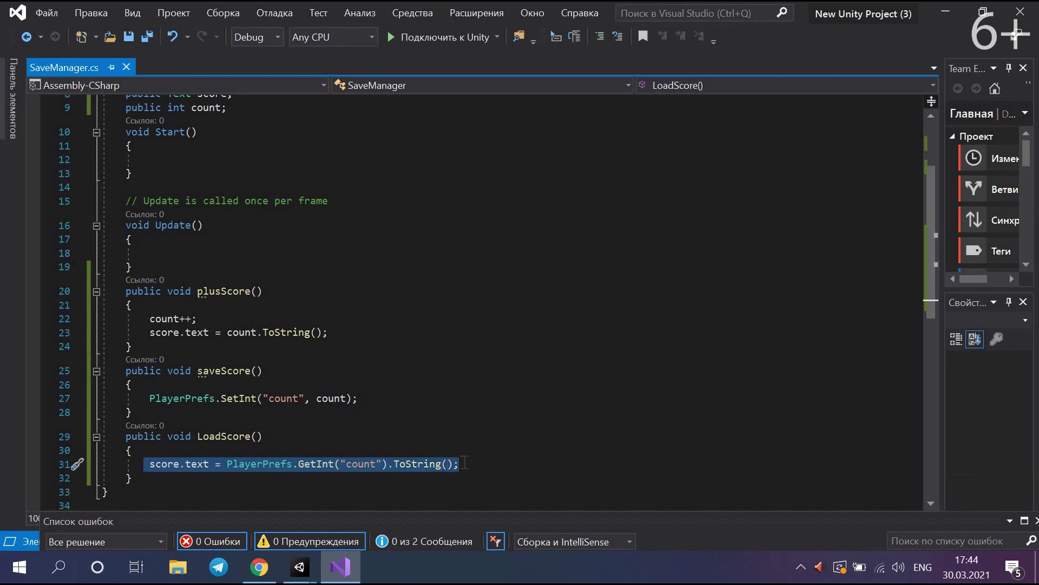
left_click(165, 161)
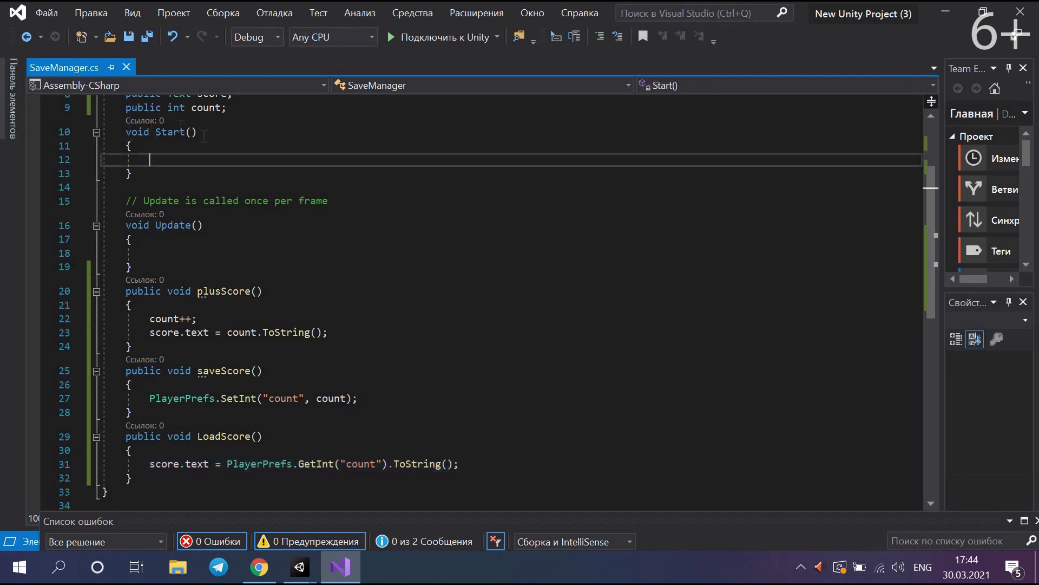